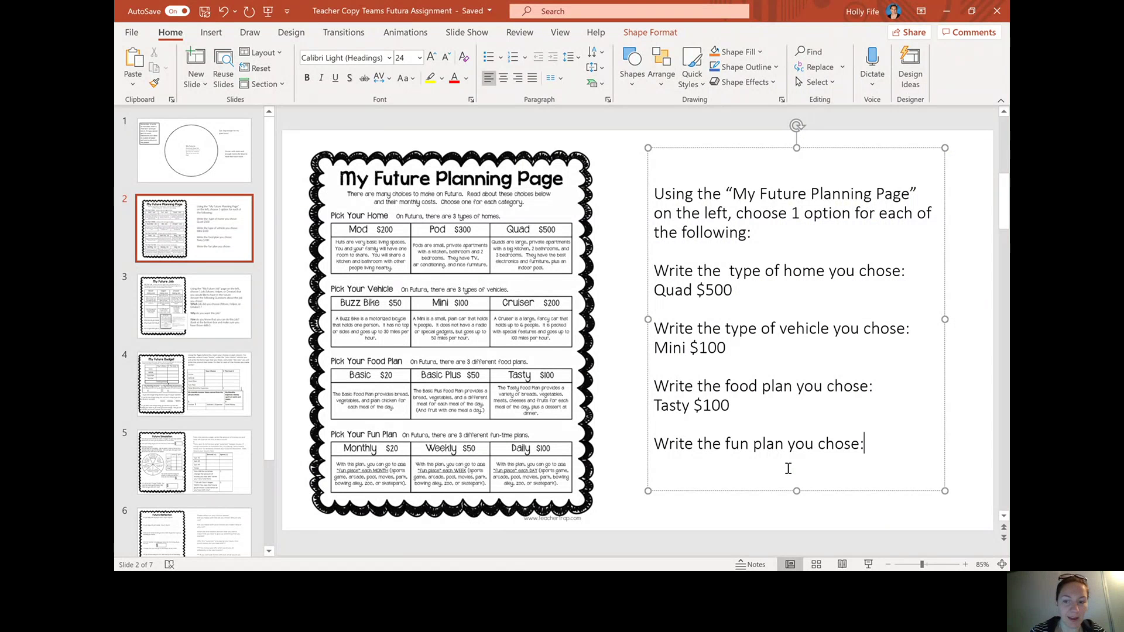
Enter "Weekly $50" as the answer to the fun plan prompt on the My Future Planning Page slide.
type("w")
key("BackSpace")
type("Wee")
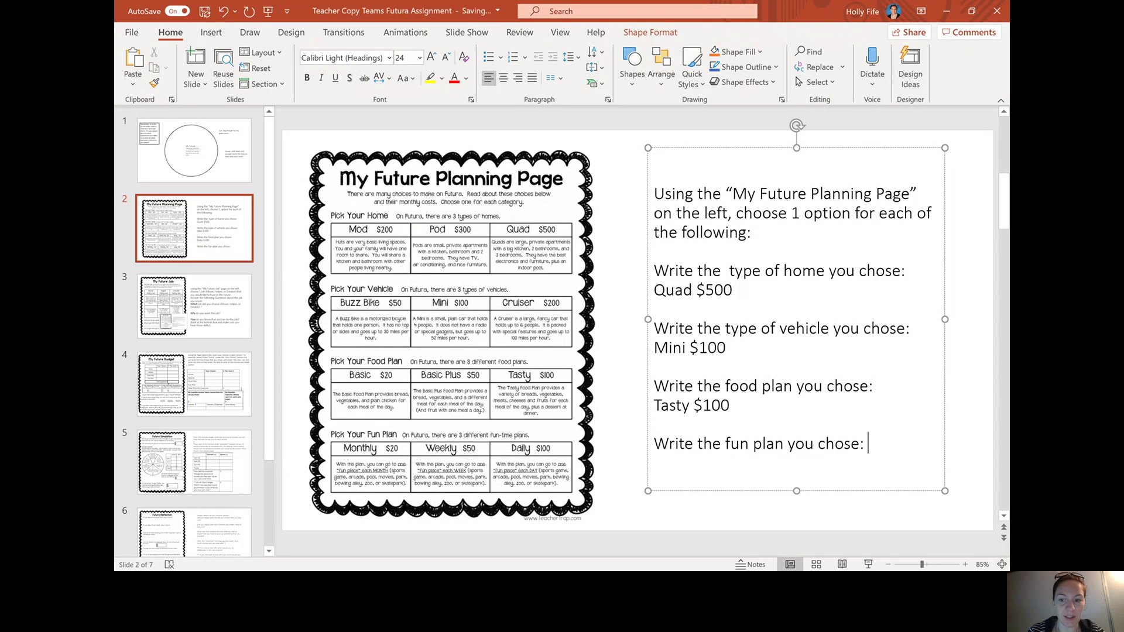
type("kly ")
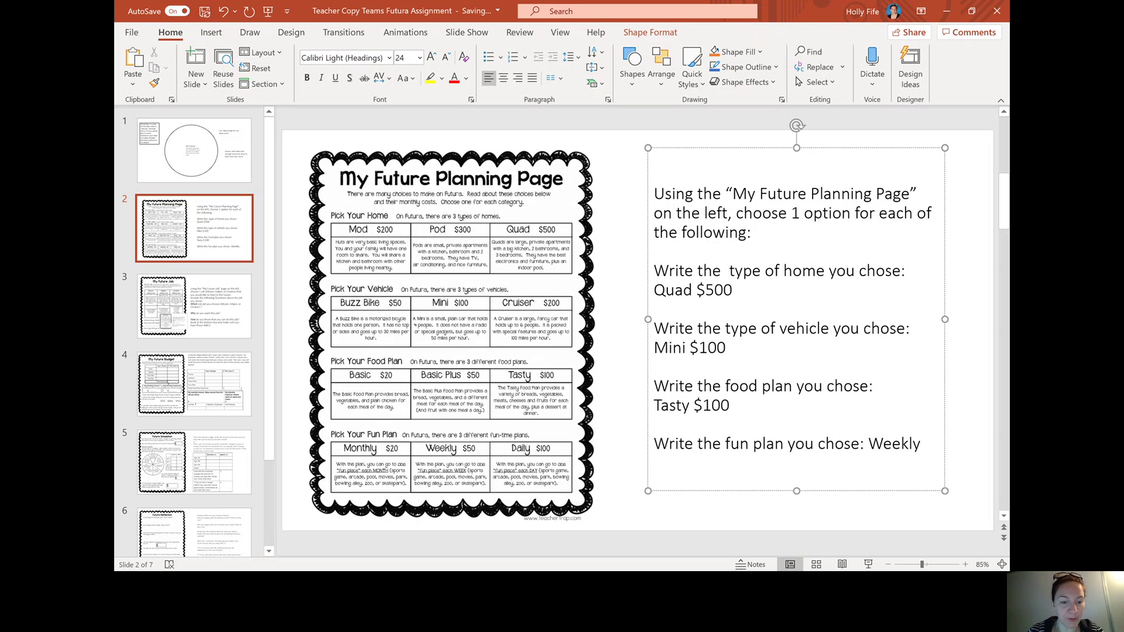
type("$50")
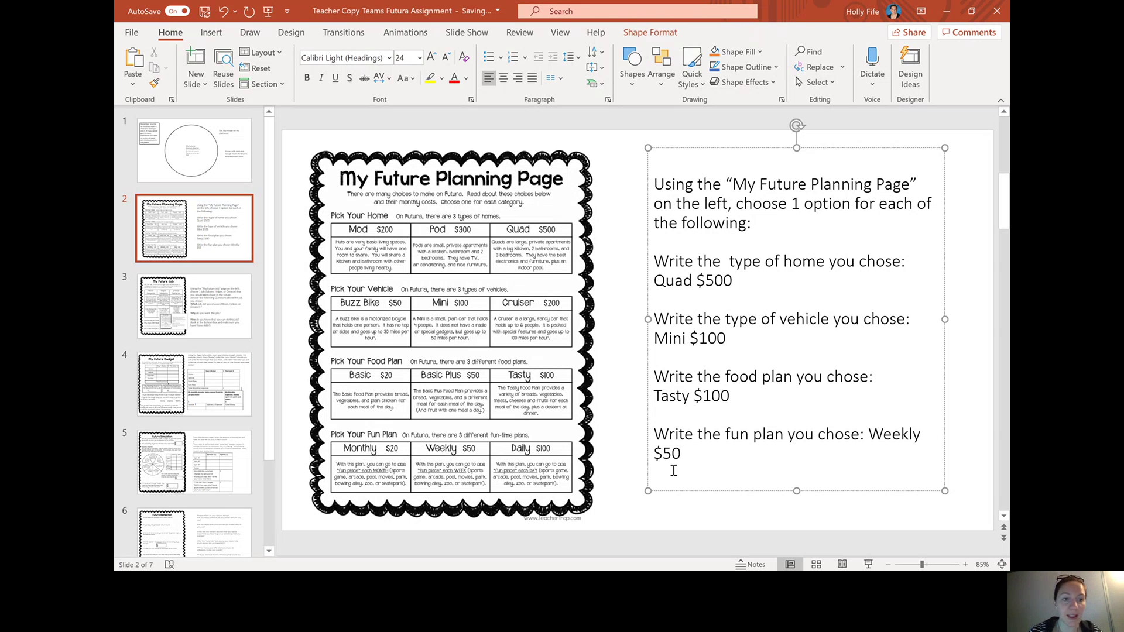
On the My Future Job slide, answer which job was chosen with "Helper $600".
left_click(229, 326)
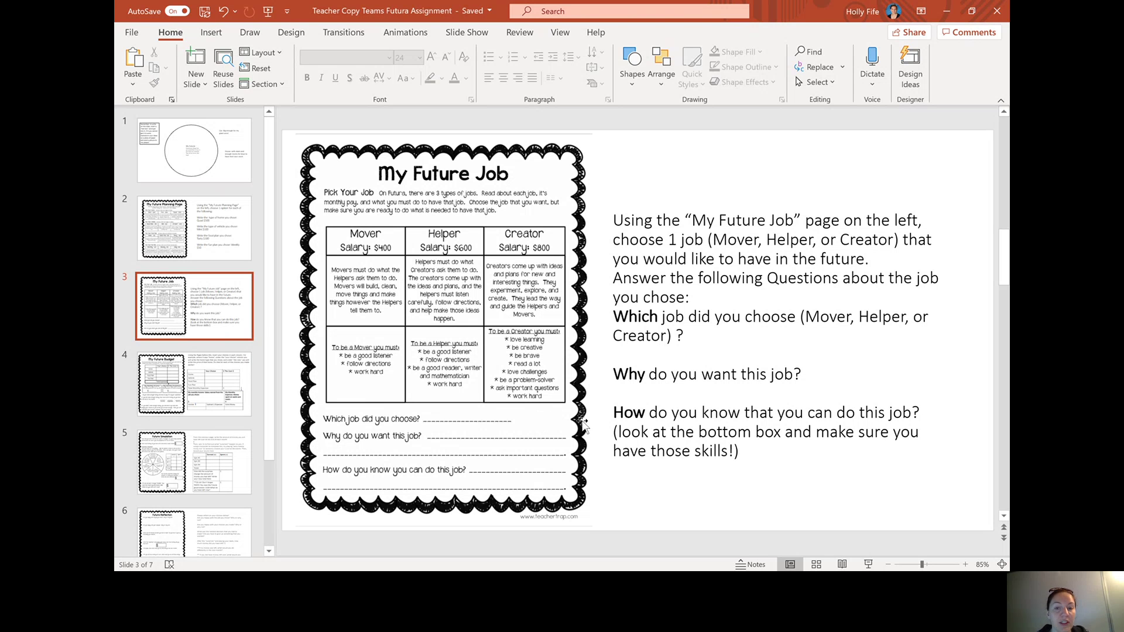
left_click(724, 338)
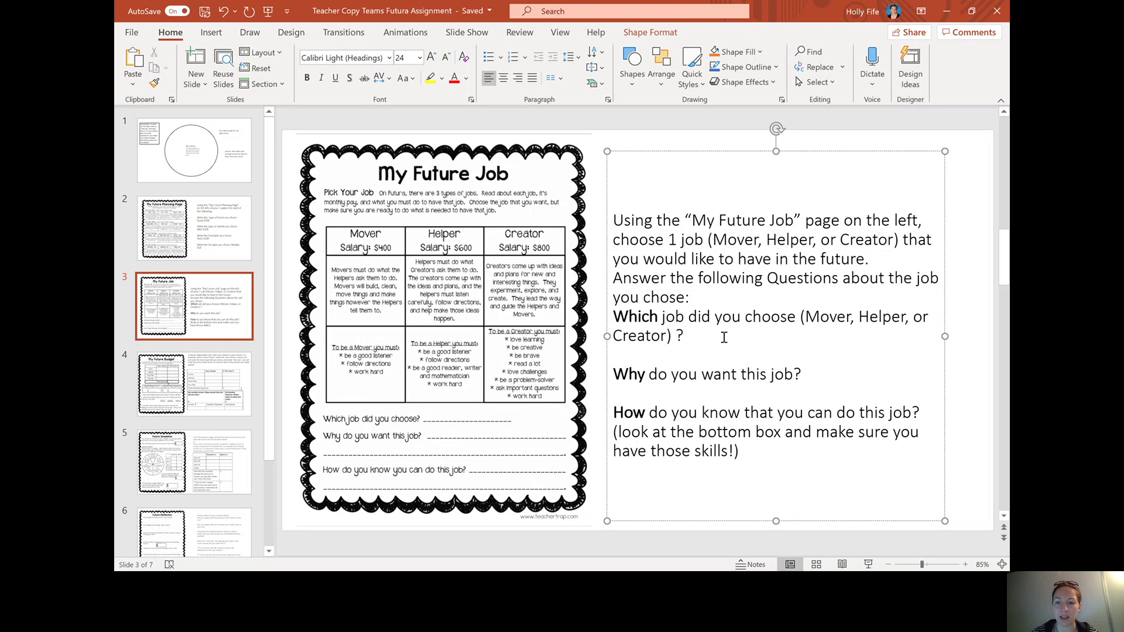
type("He")
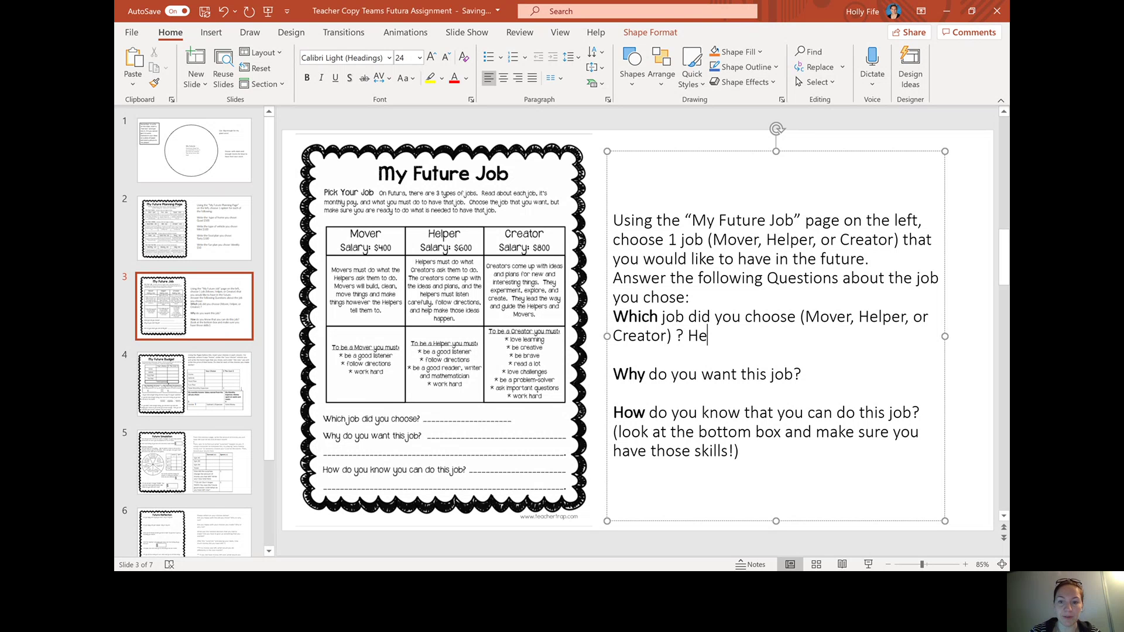
type("lpe")
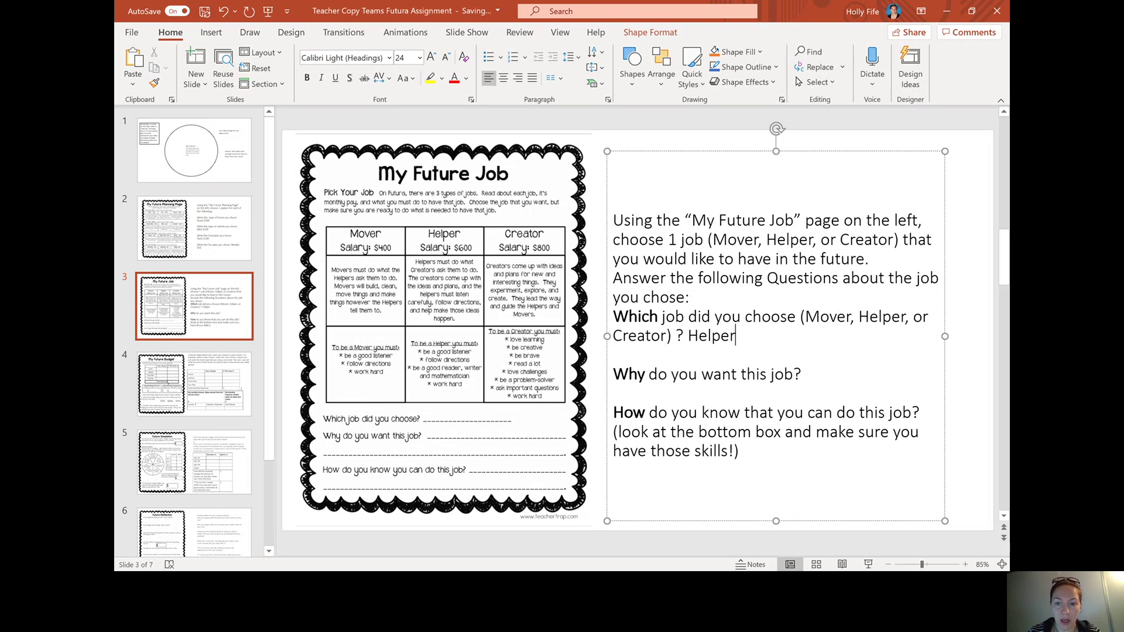
type("r ")
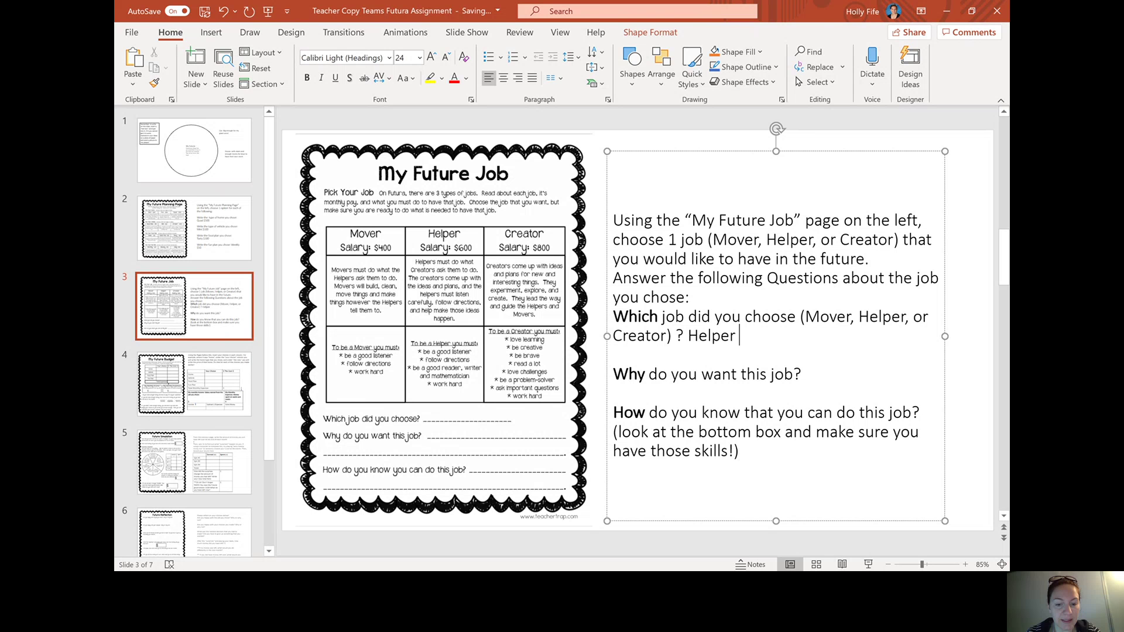
type("$600")
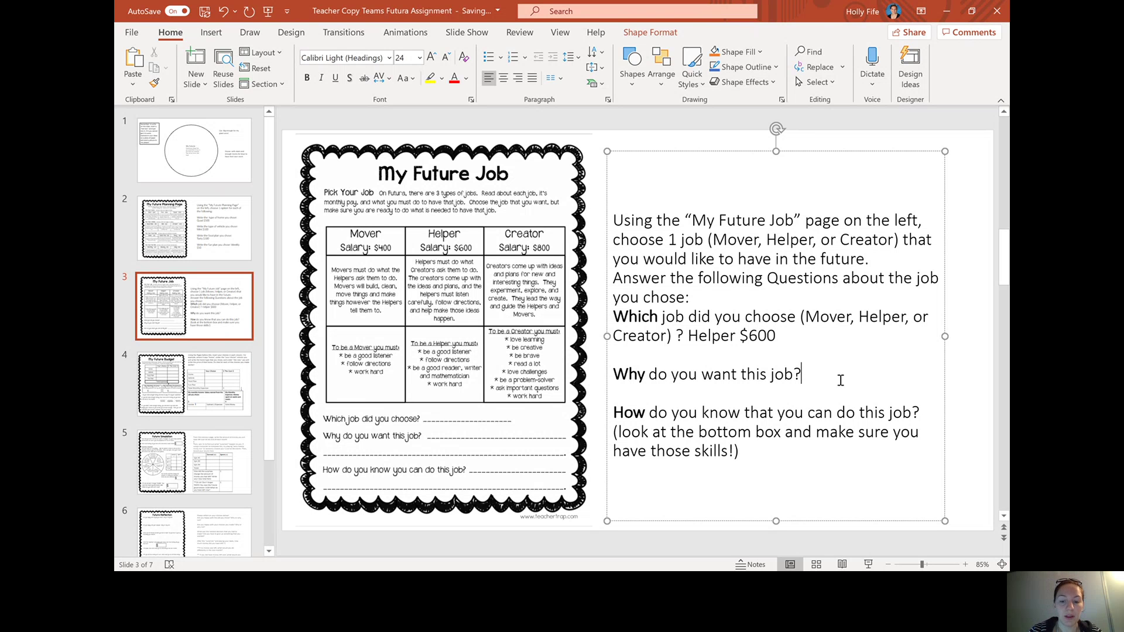
Answer the Why question with "I chose this job because I like to help people and I don't mind working hard.".
type(" I chose ")
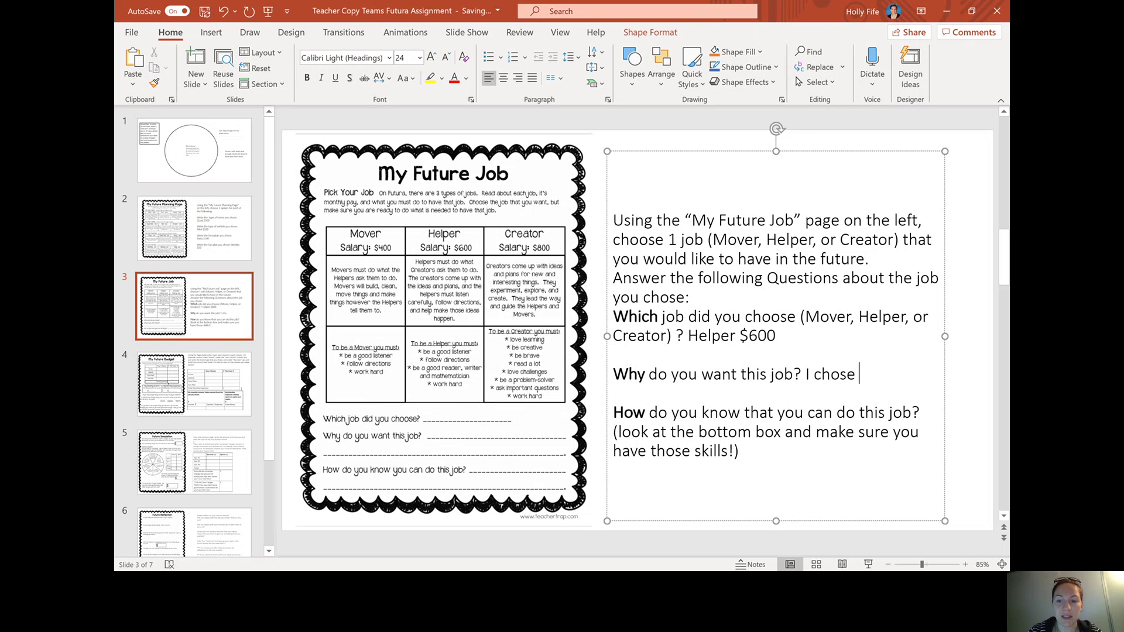
type("this job")
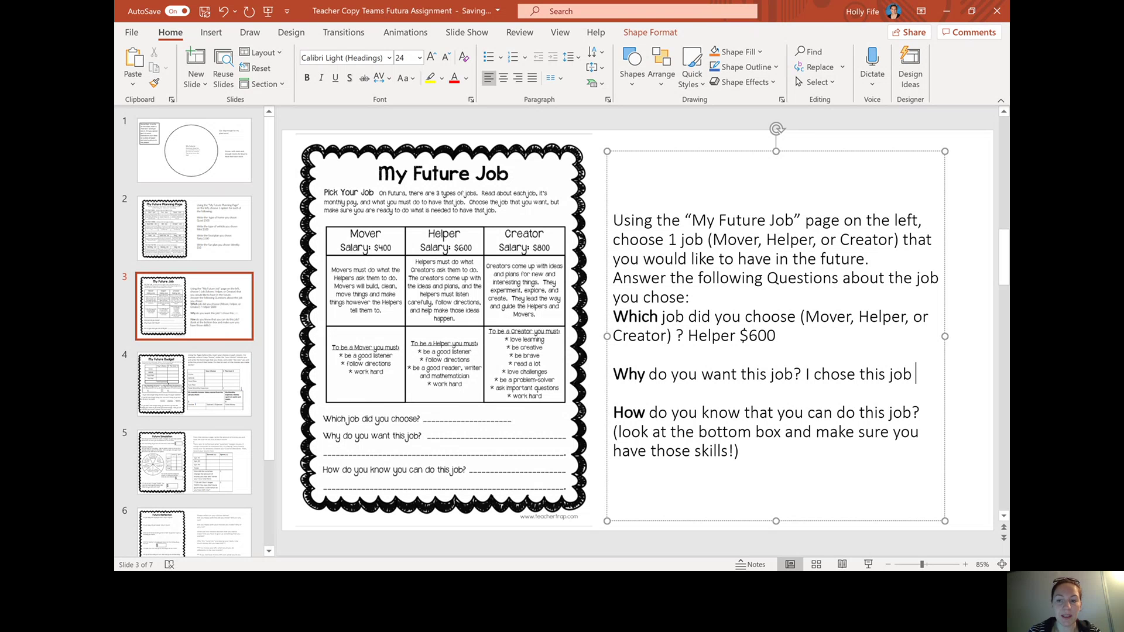
type(" because I")
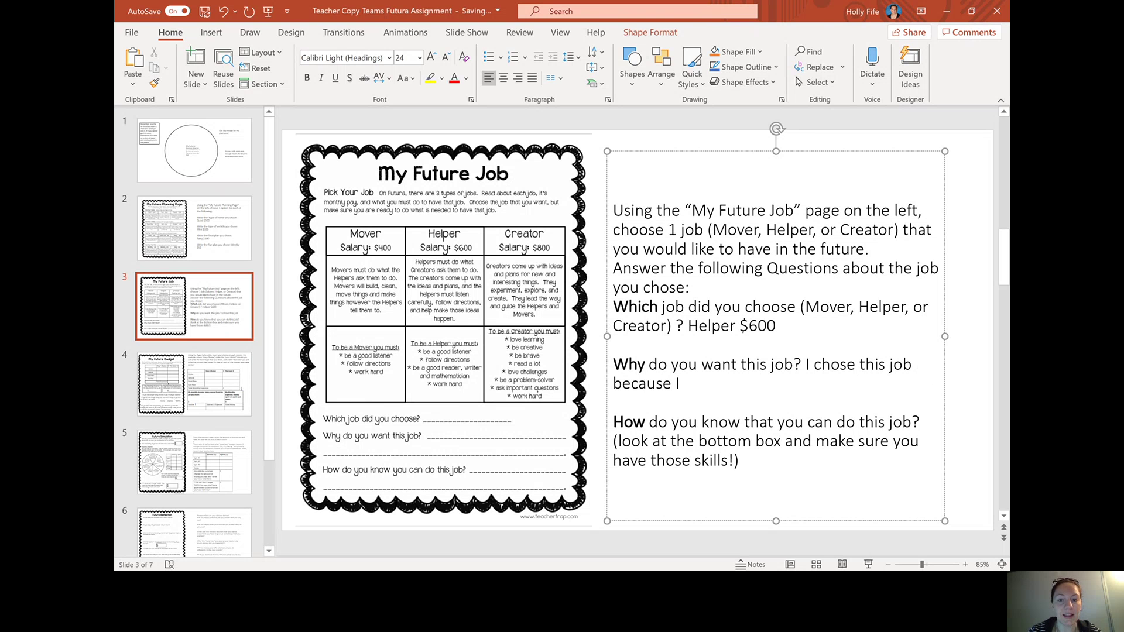
type(" like to help ")
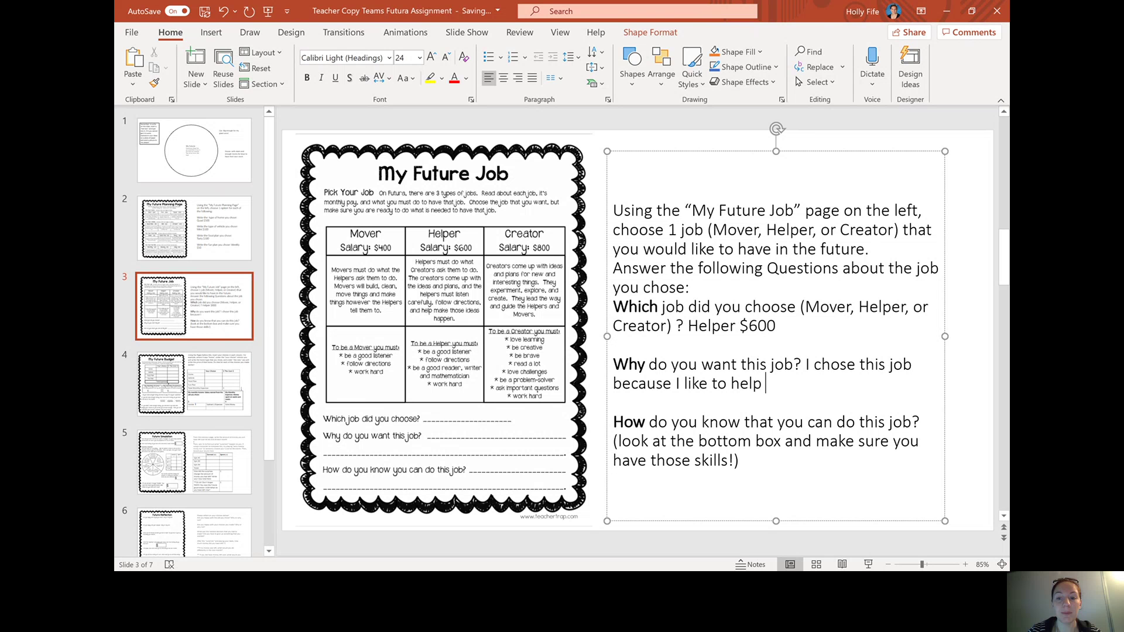
type("peo")
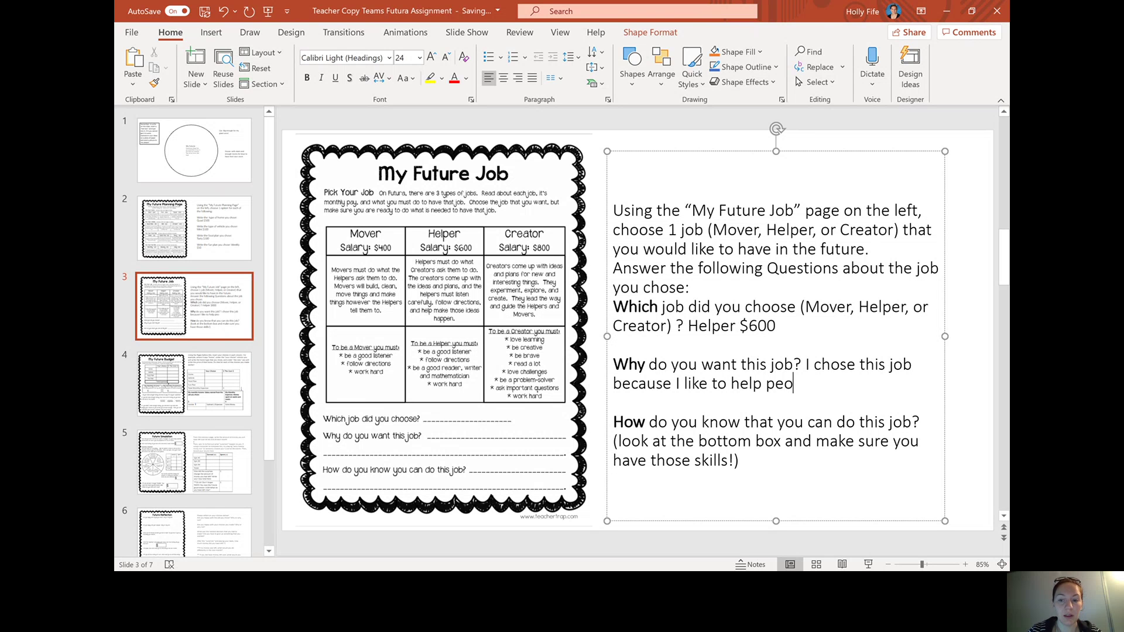
type("ple and I ")
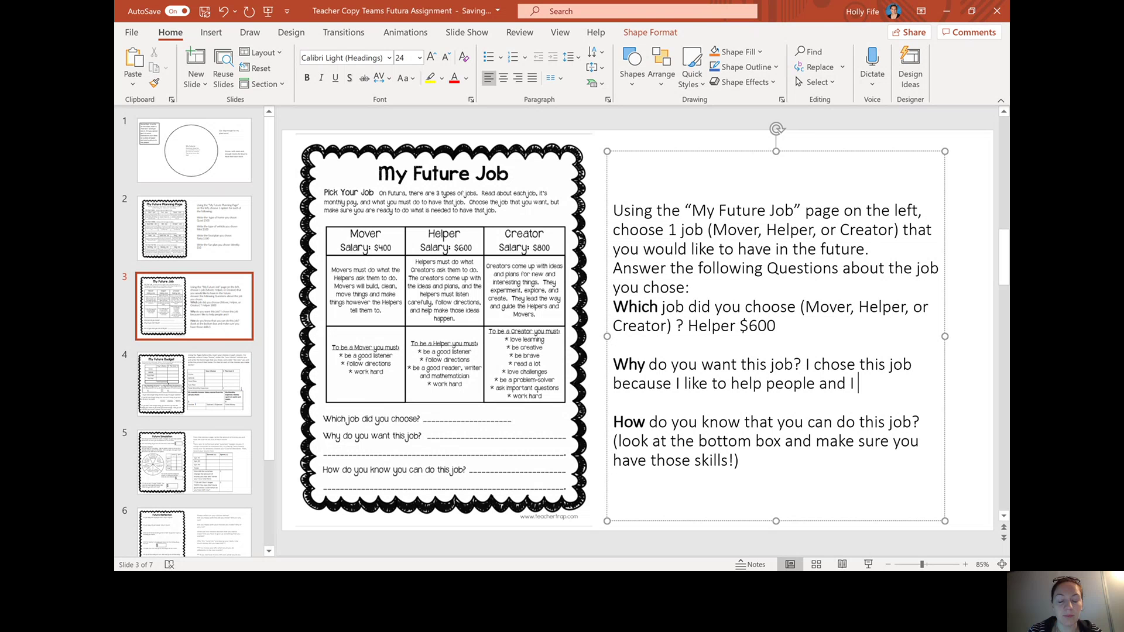
type("don")
type("'t mind workin")
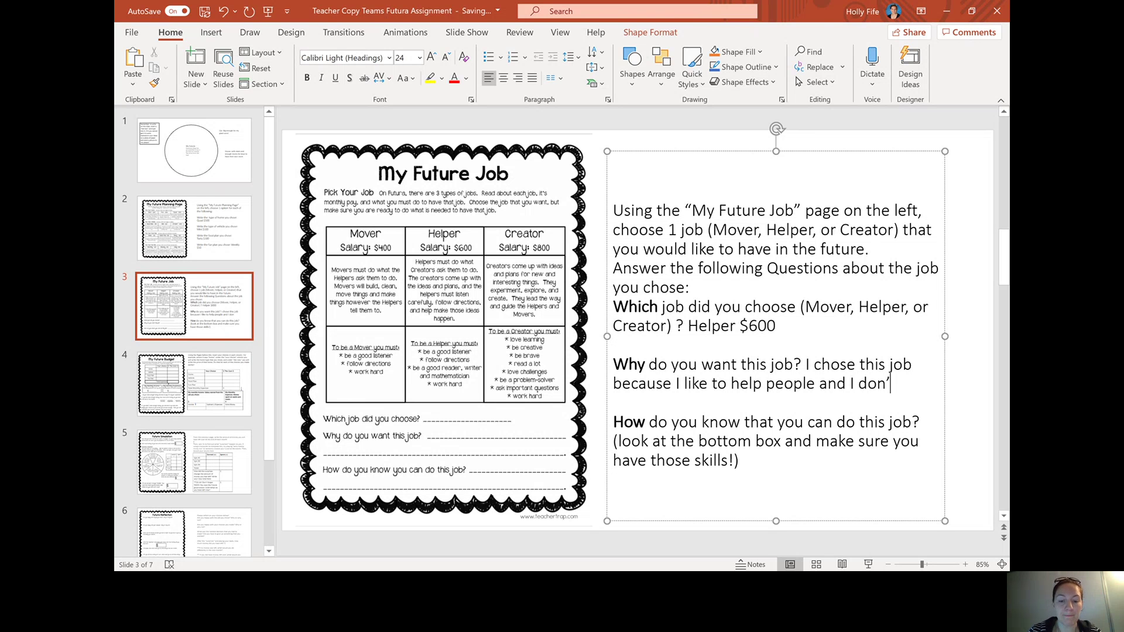
type("g a")
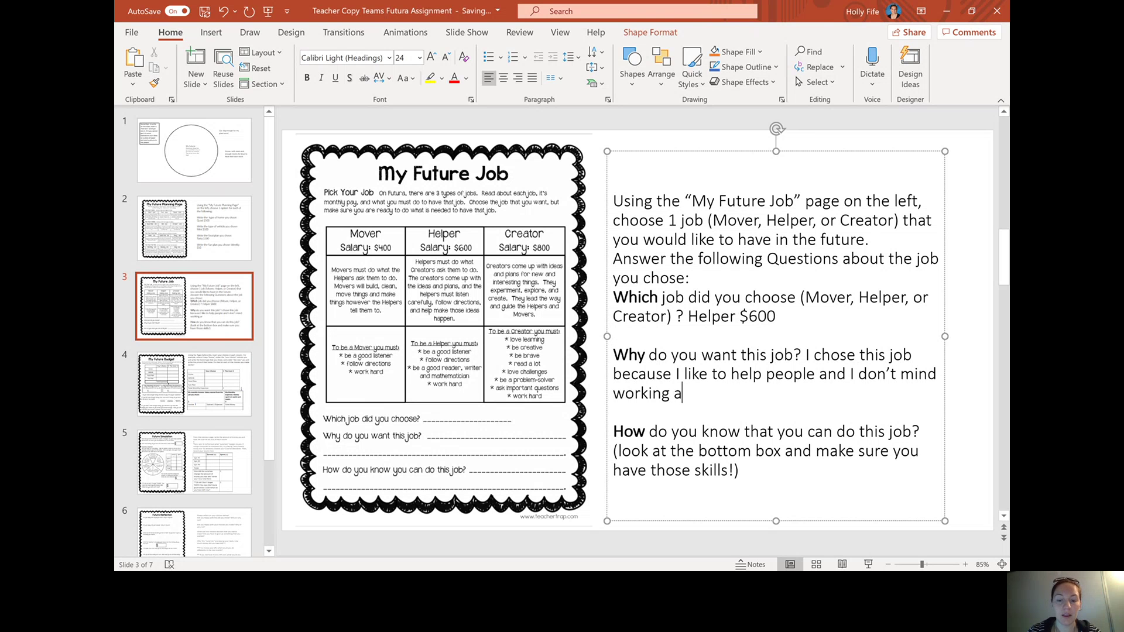
key("BackSpace")
type("hard.")
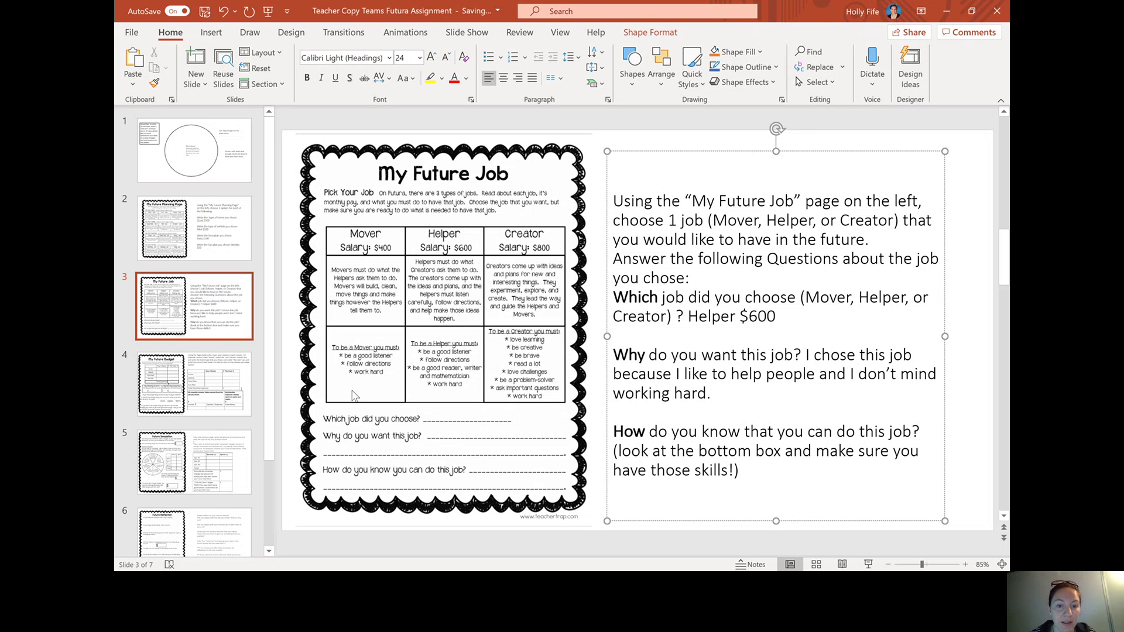
Answer the How question with "I am a good listener and I work hard, so I think I would be able to do this job.".
left_click(755, 470)
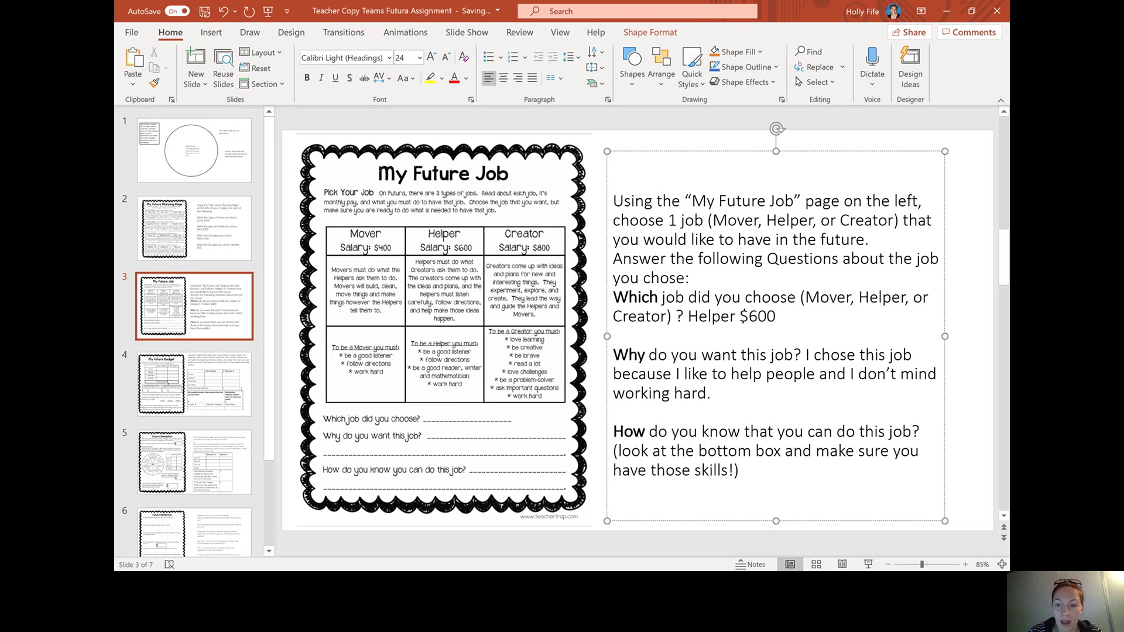
type("I am")
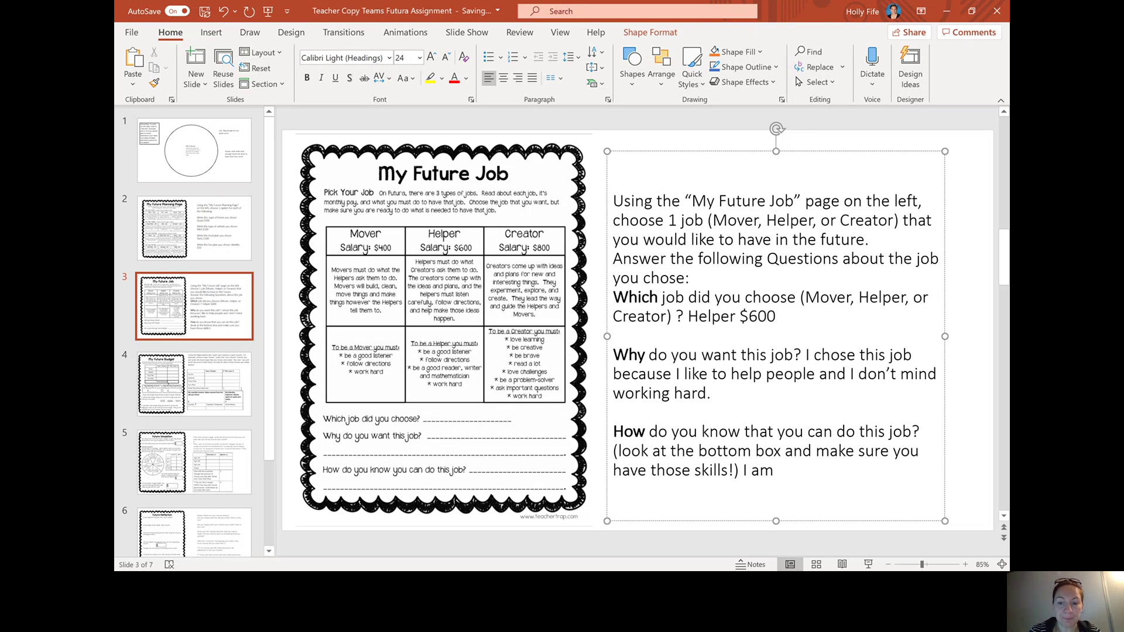
type(" a good list")
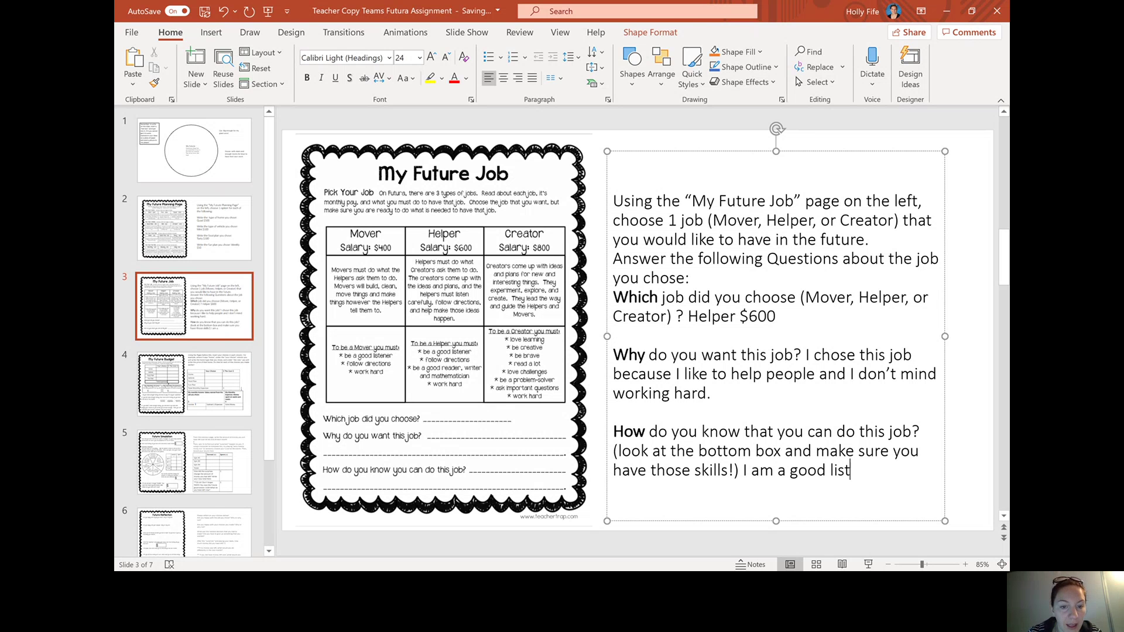
type("ener and I ")
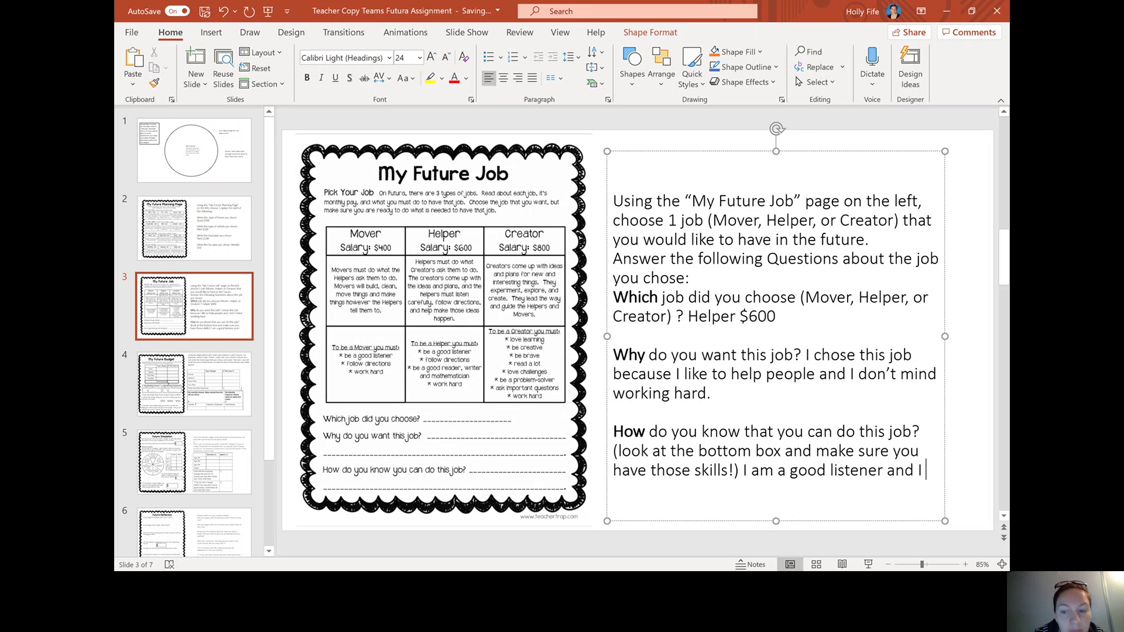
type("work har")
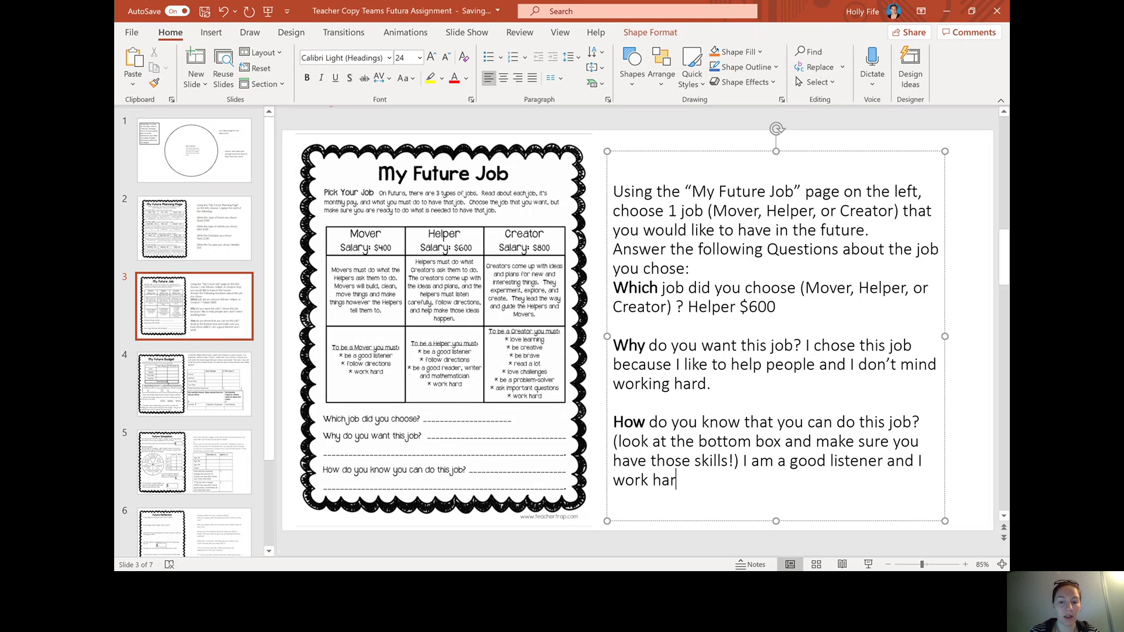
type("d, so I thi")
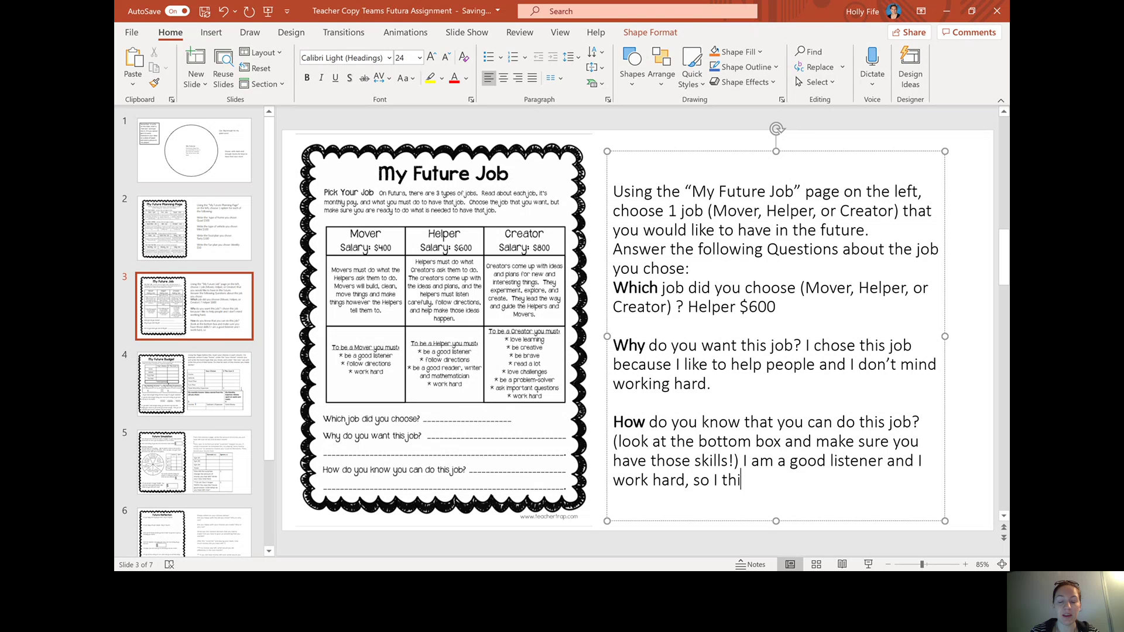
type("nk I would ")
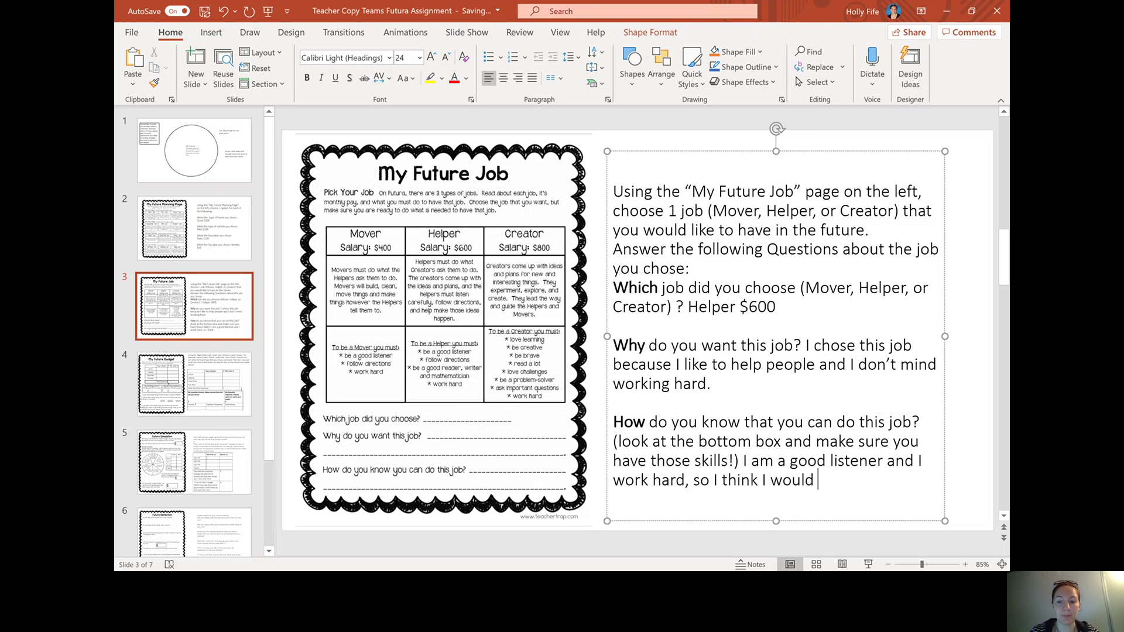
type("be able to ")
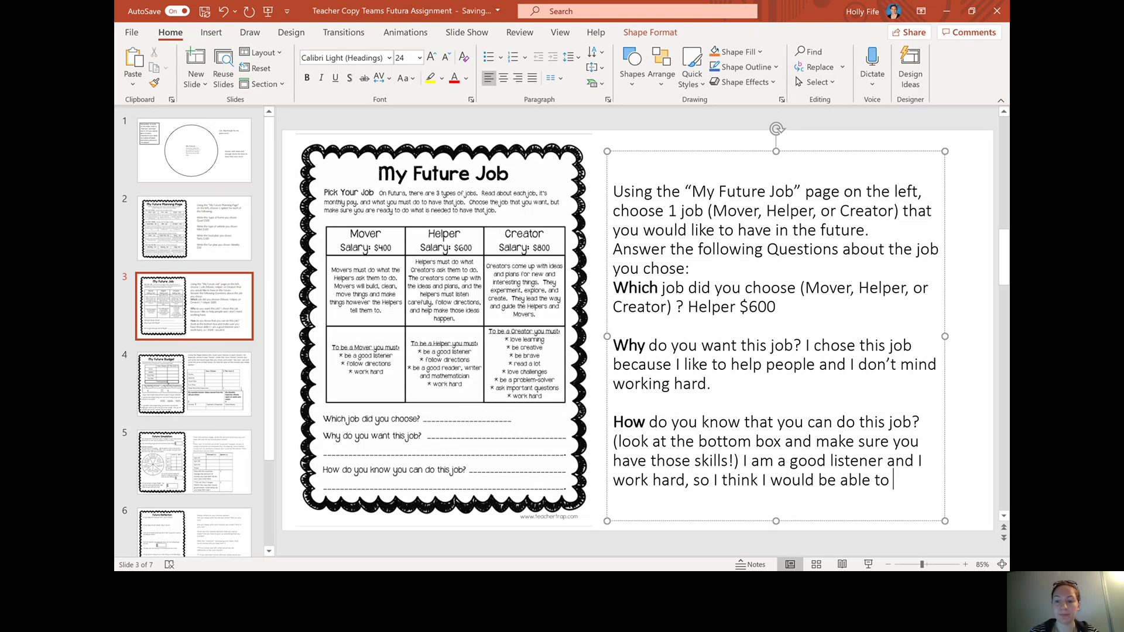
type("do this job.")
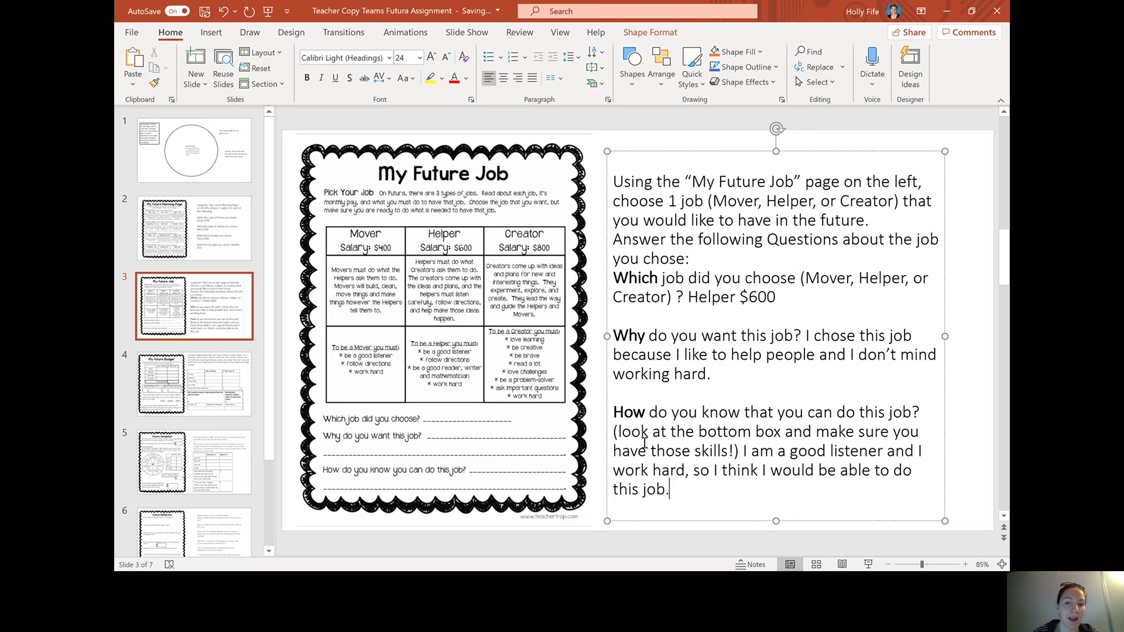
Reduce the font size of all the question and answer text on the My Future Job slide to 20.
left_click_drag(670, 490, 606, 180)
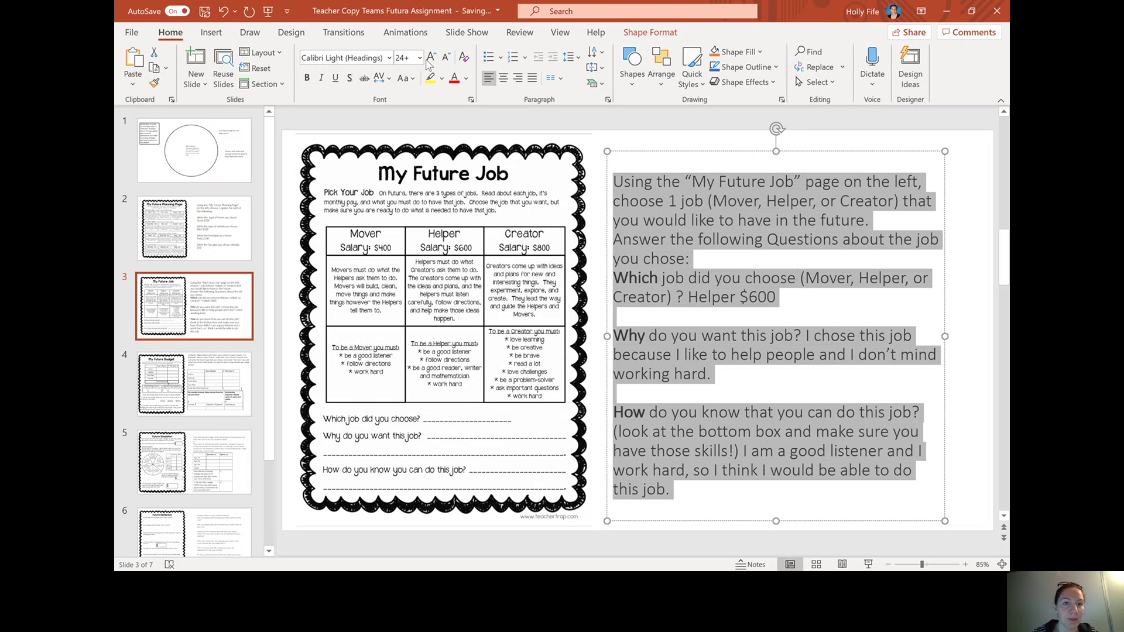
left_click(446, 57)
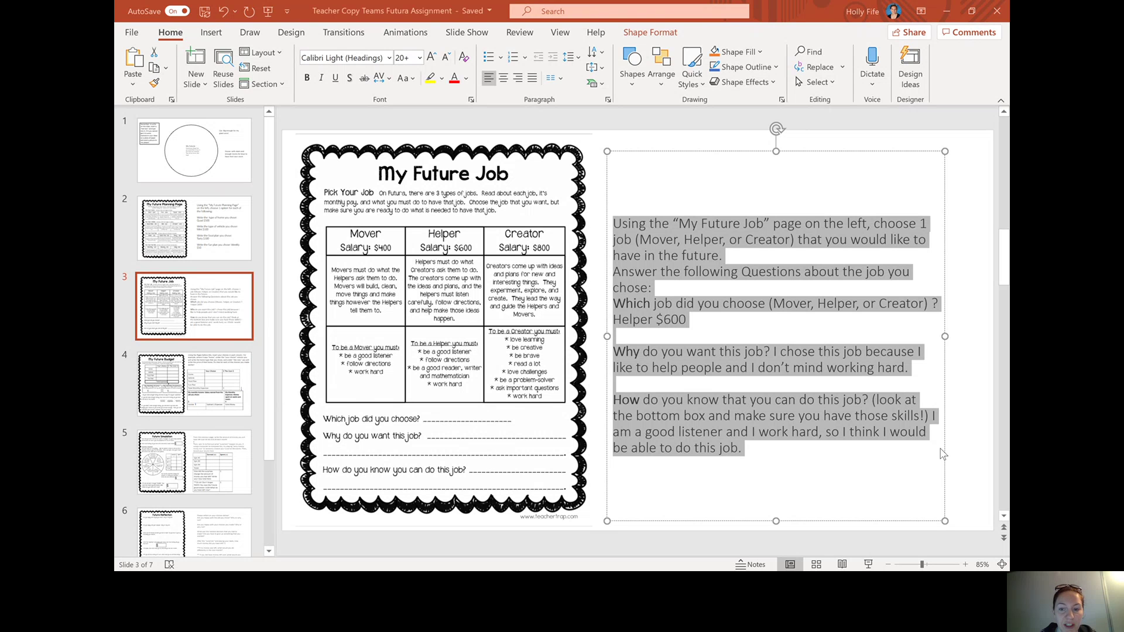
On the My Future Budget slide, fill in the Home row with the choice Quad and a cost of $500.
left_click(220, 392)
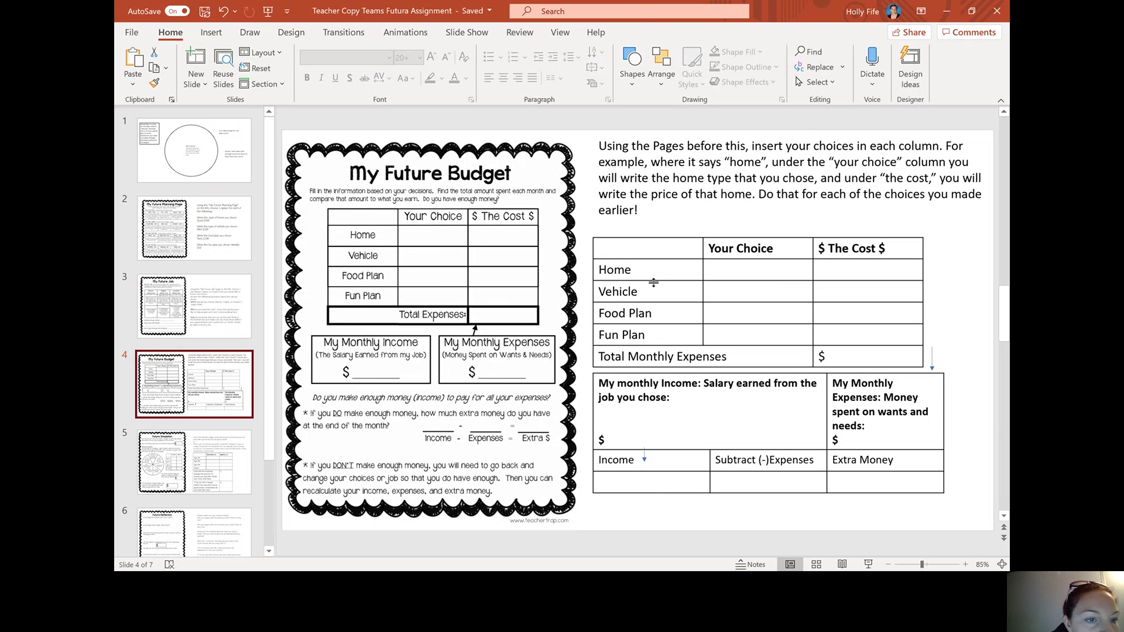
left_click(750, 274)
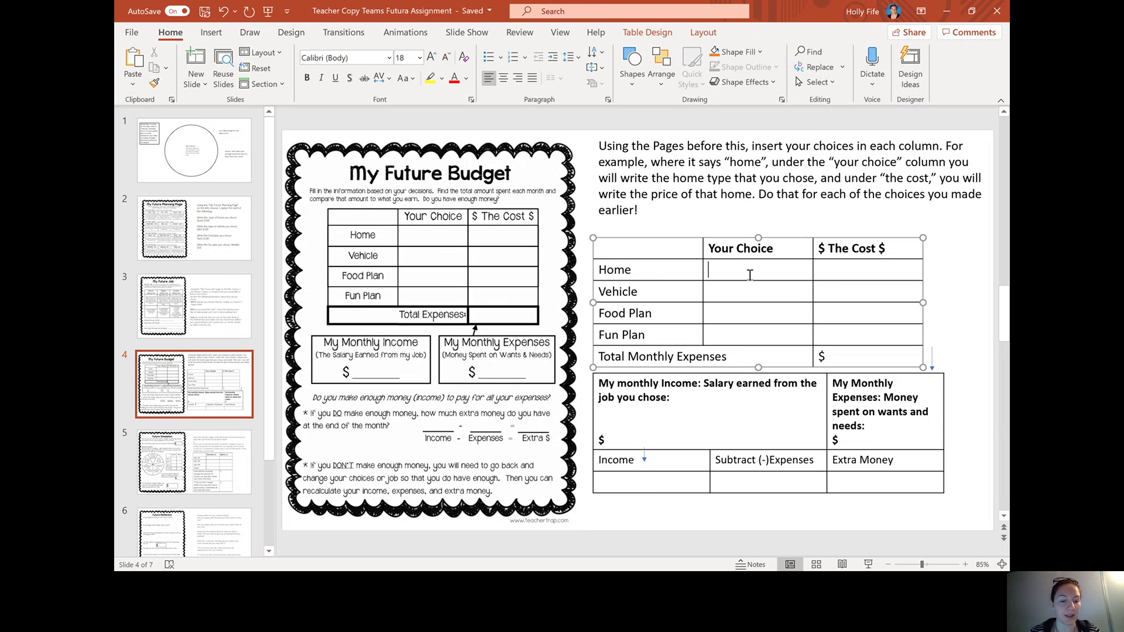
type("Quad")
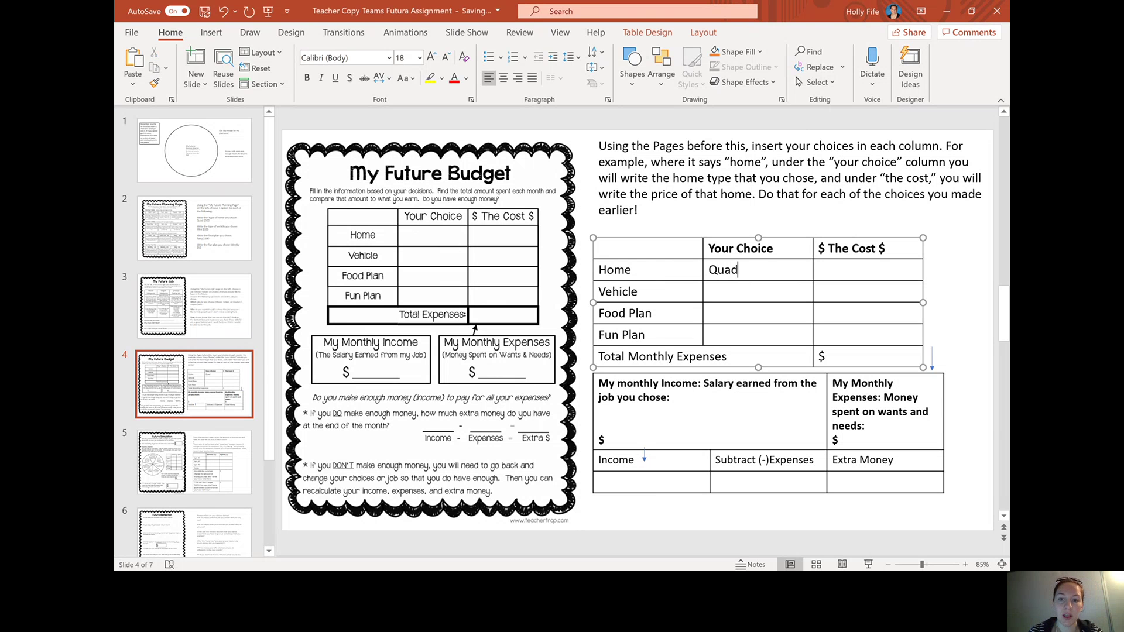
key("Tab")
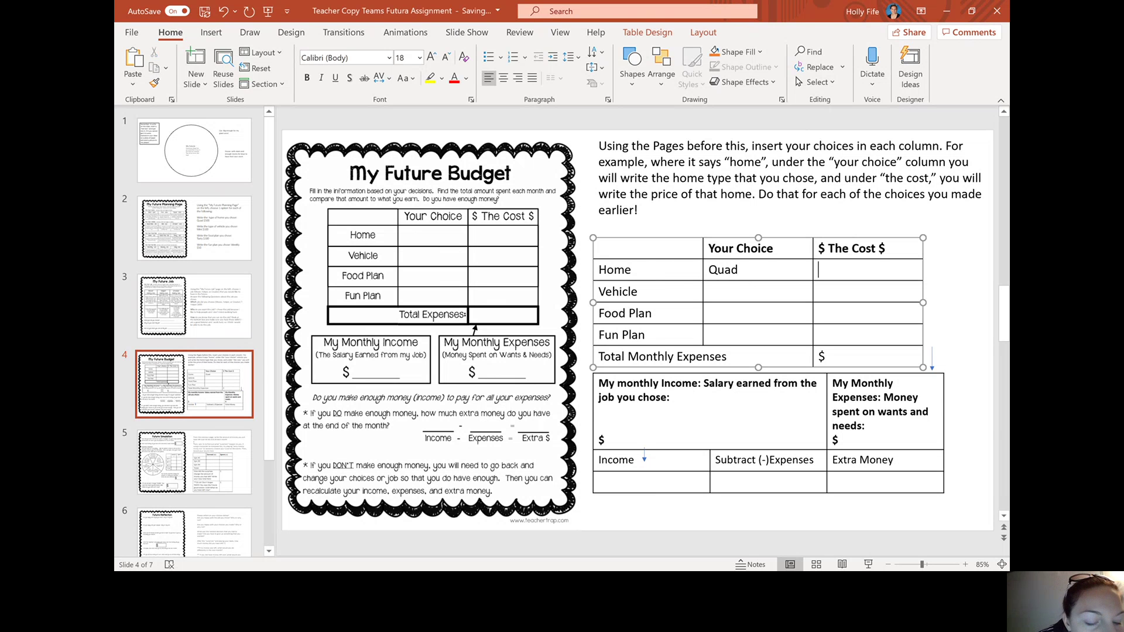
type("$500")
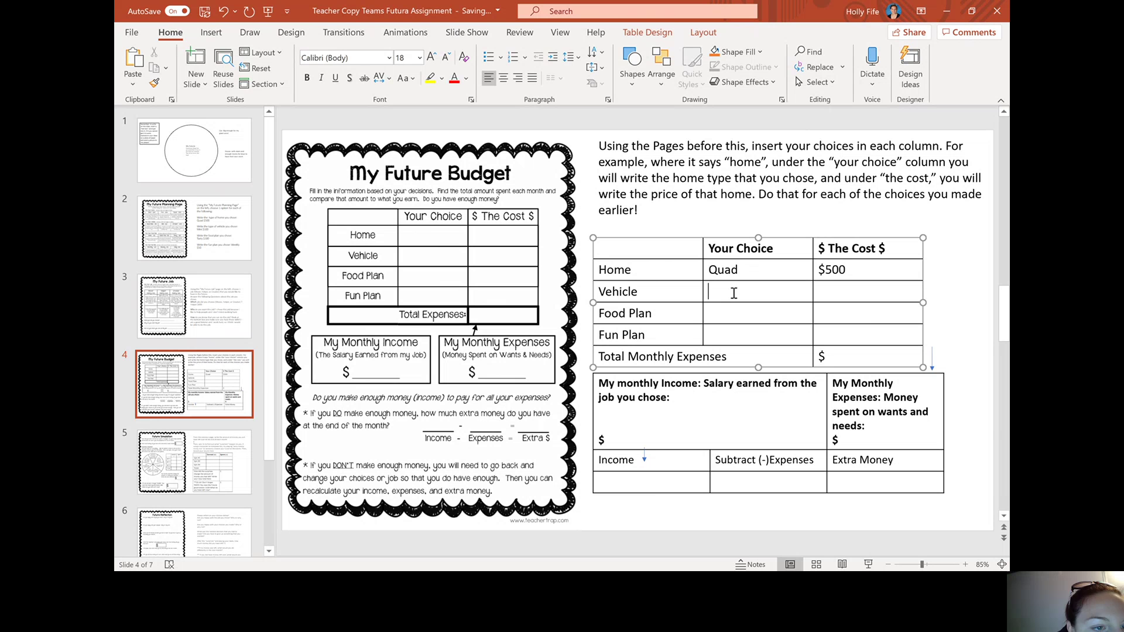
Fill in the Vehicle row with Mini and $100, and the Food Plan row with Tasty and $100.
type("Mini")
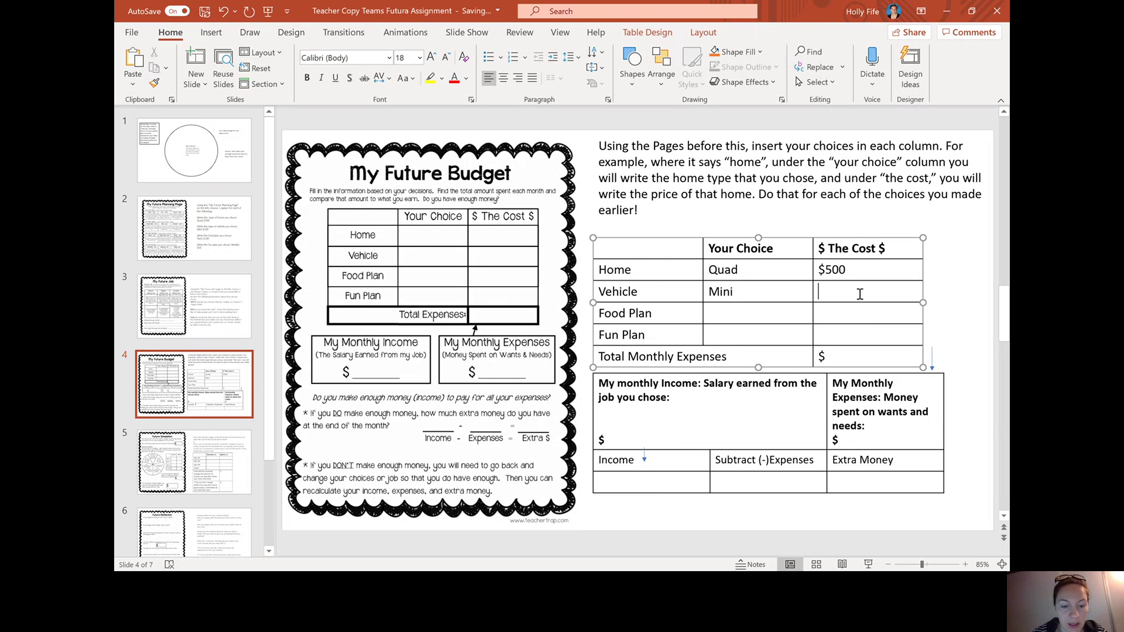
type("$100")
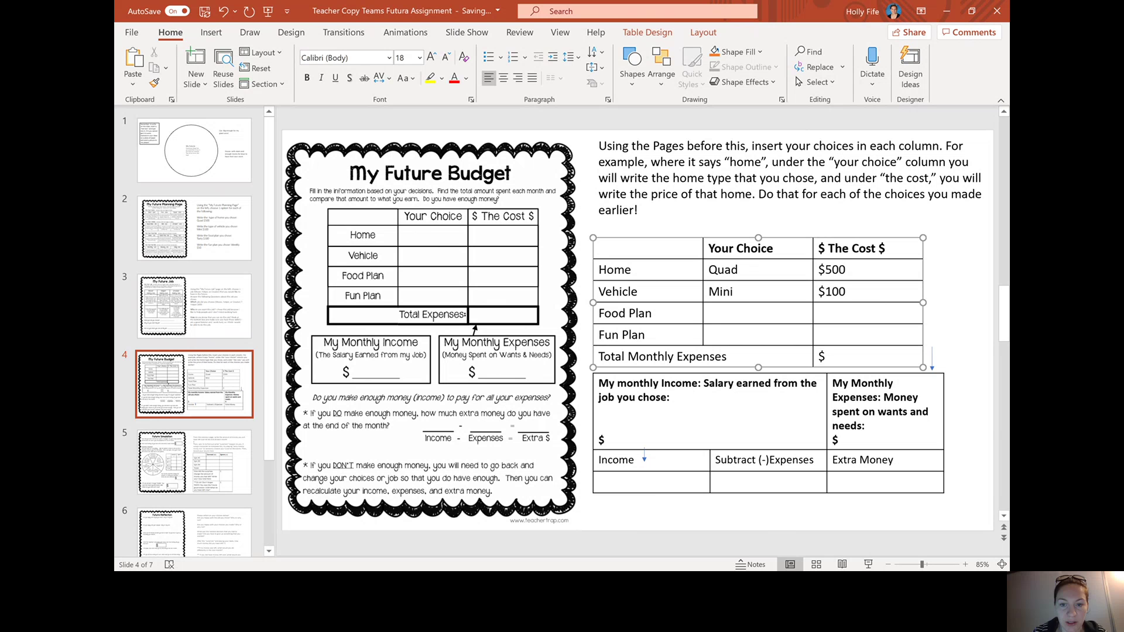
left_click(749, 311)
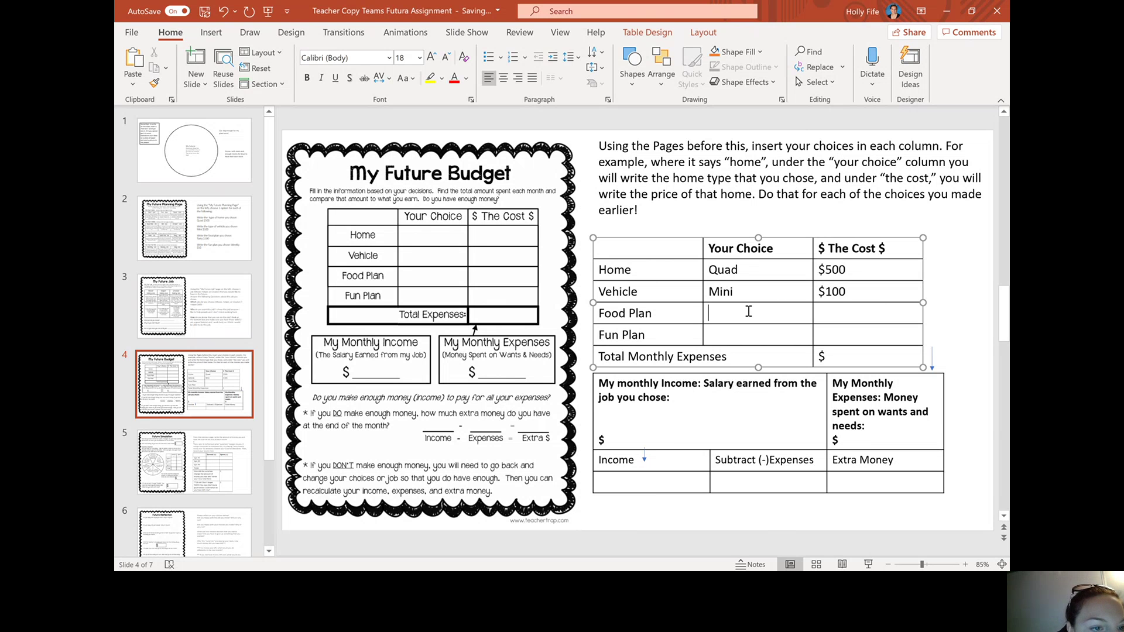
type("Tast")
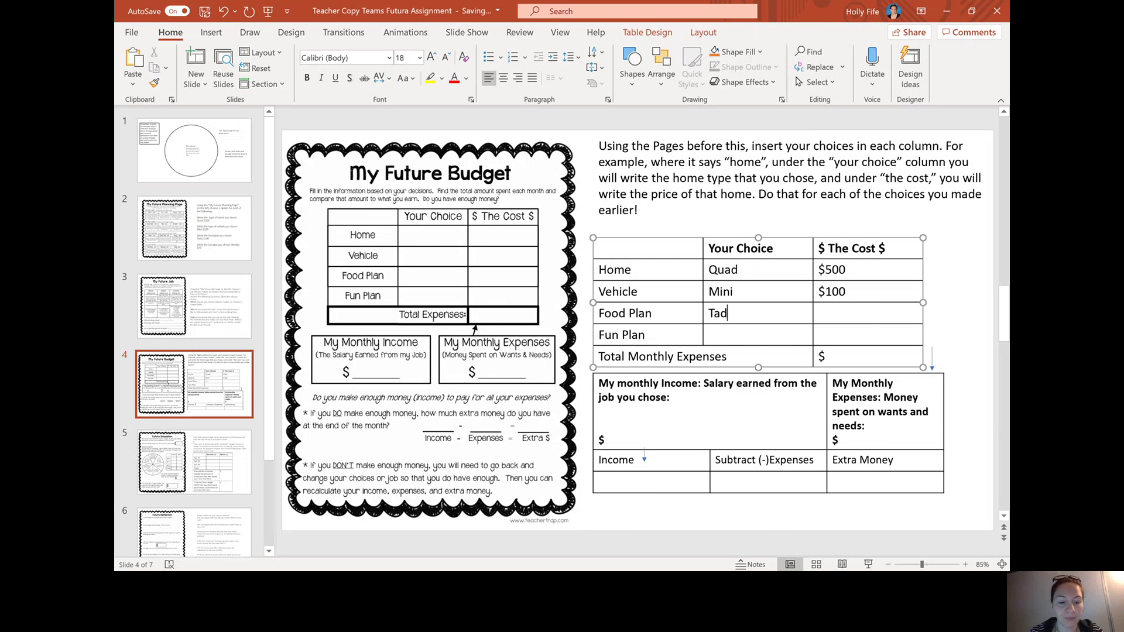
type("y")
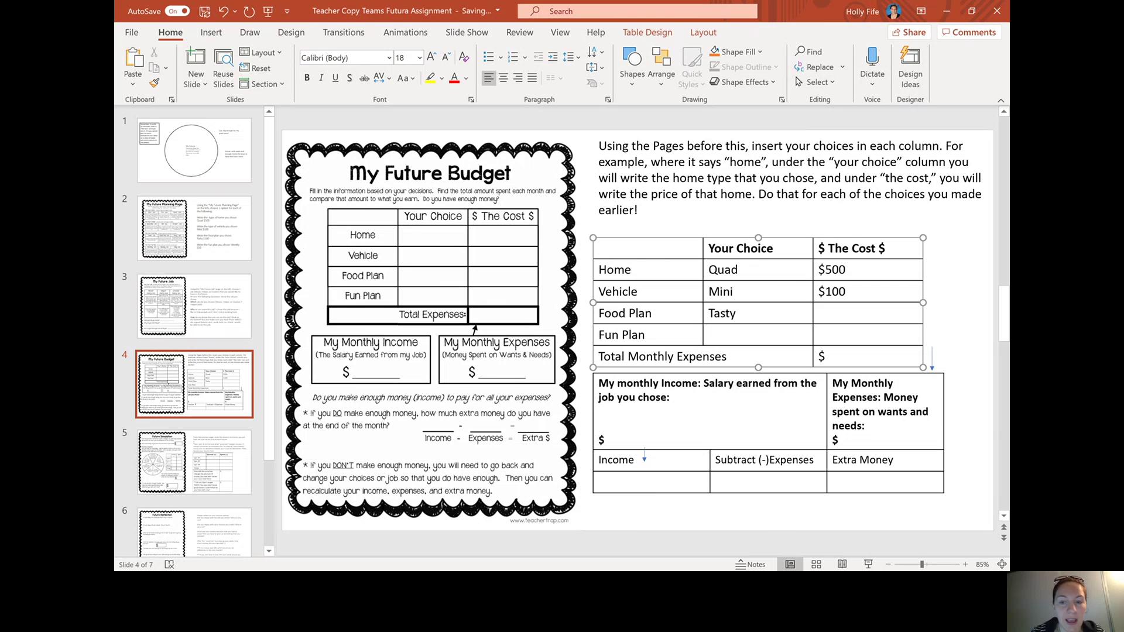
left_click(819, 314)
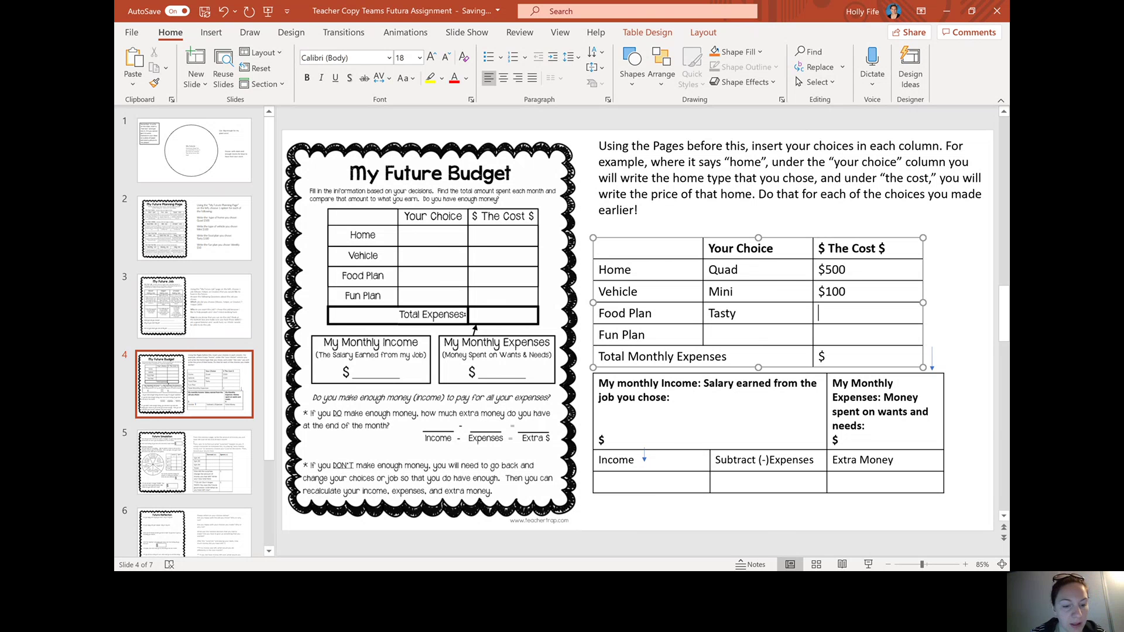
type("$100")
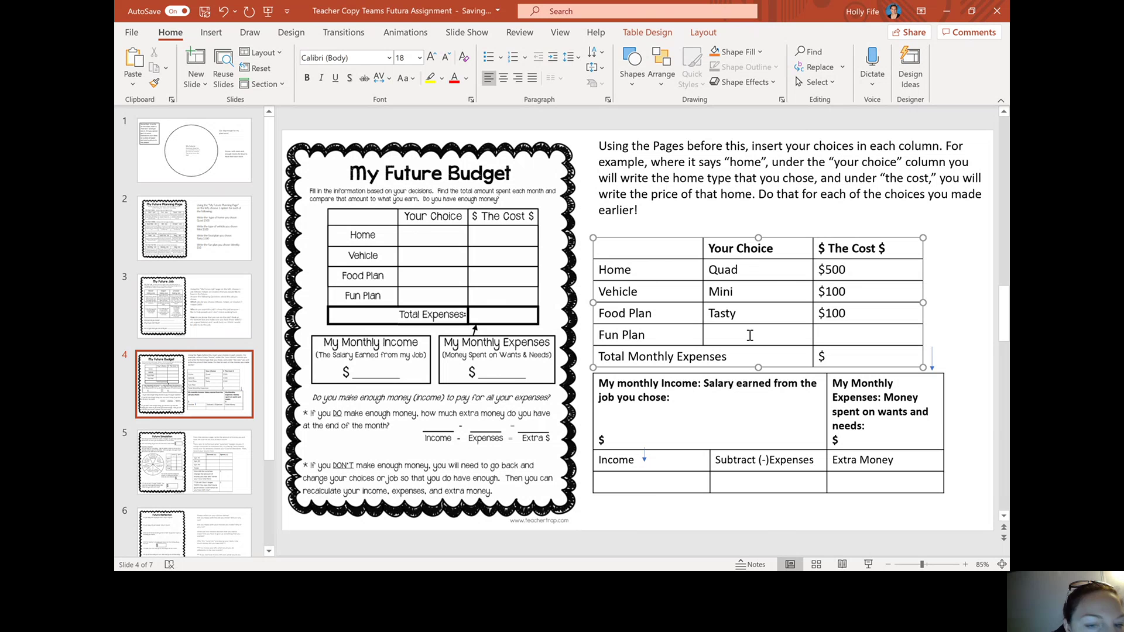
Fill in the Fun Plan row with Weekly and $50, and enter $750 as the Total Monthly Expenses.
type("Weekly")
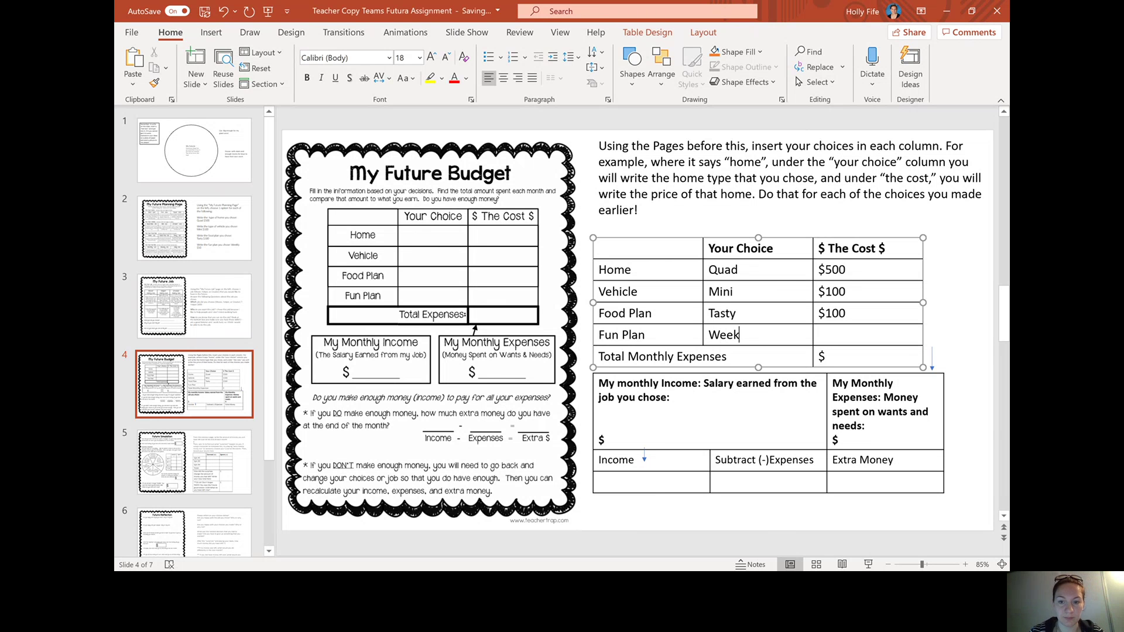
left_click(819, 335)
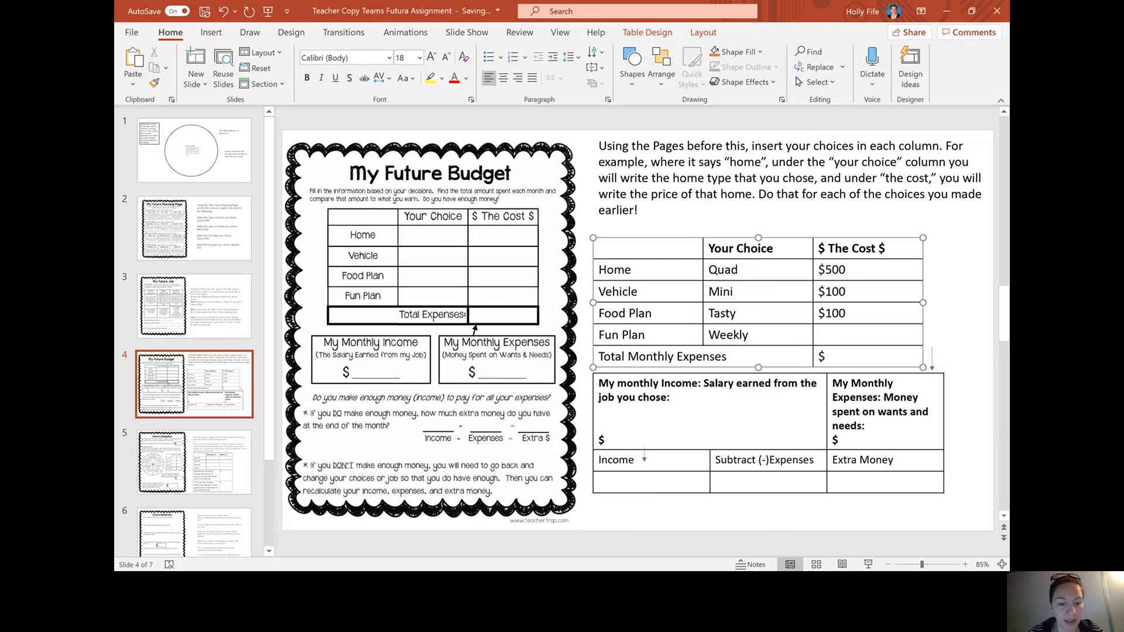
type("$50")
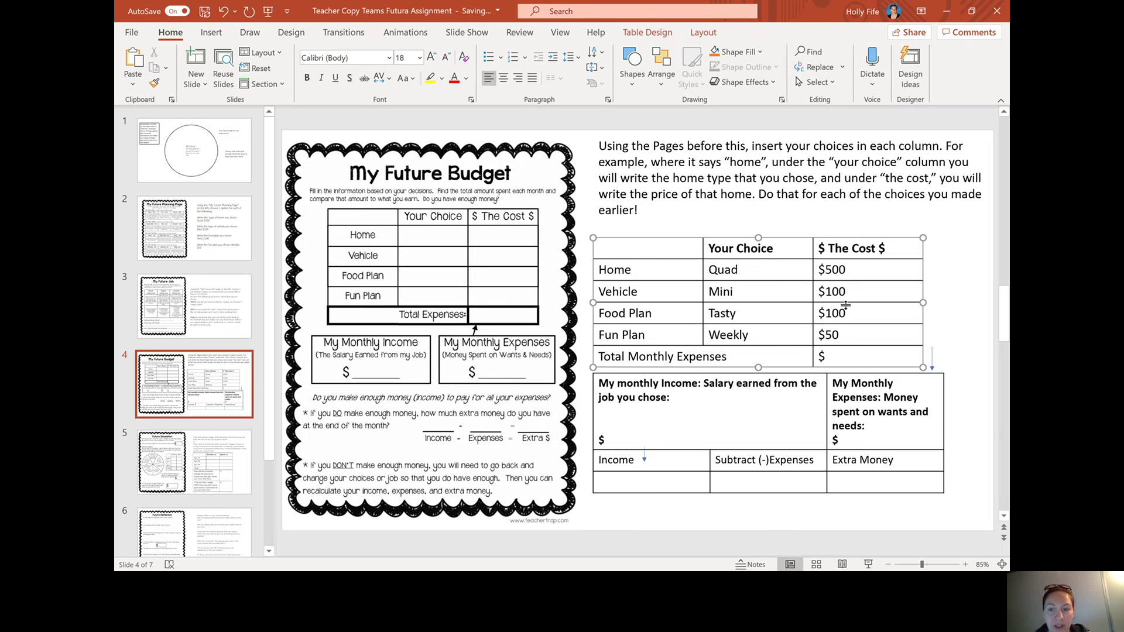
left_click(841, 358)
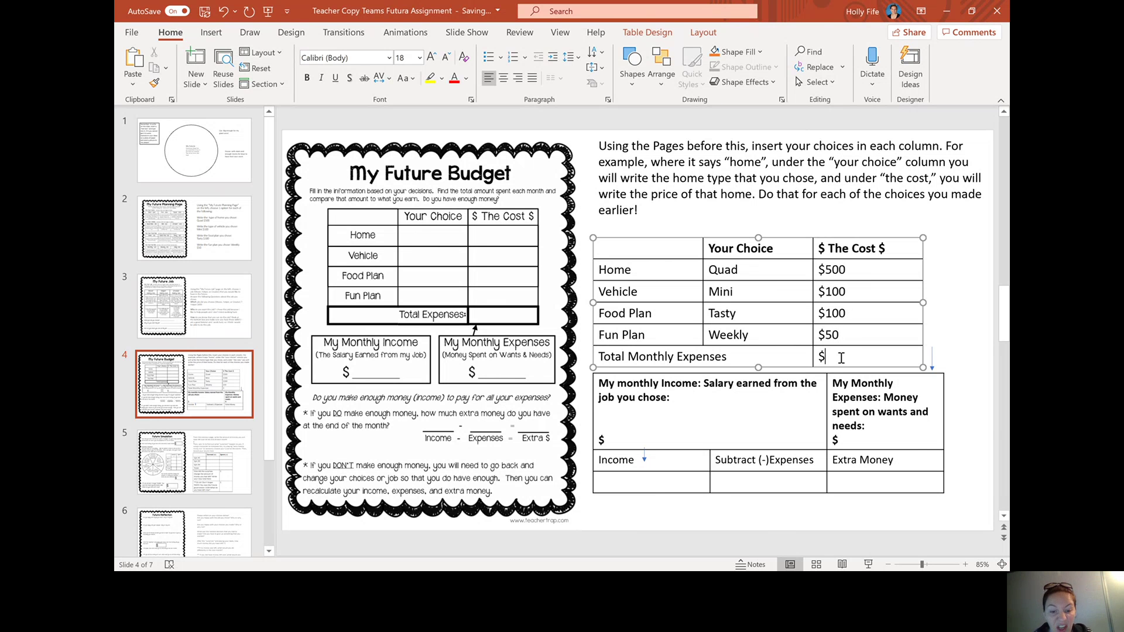
type("750")
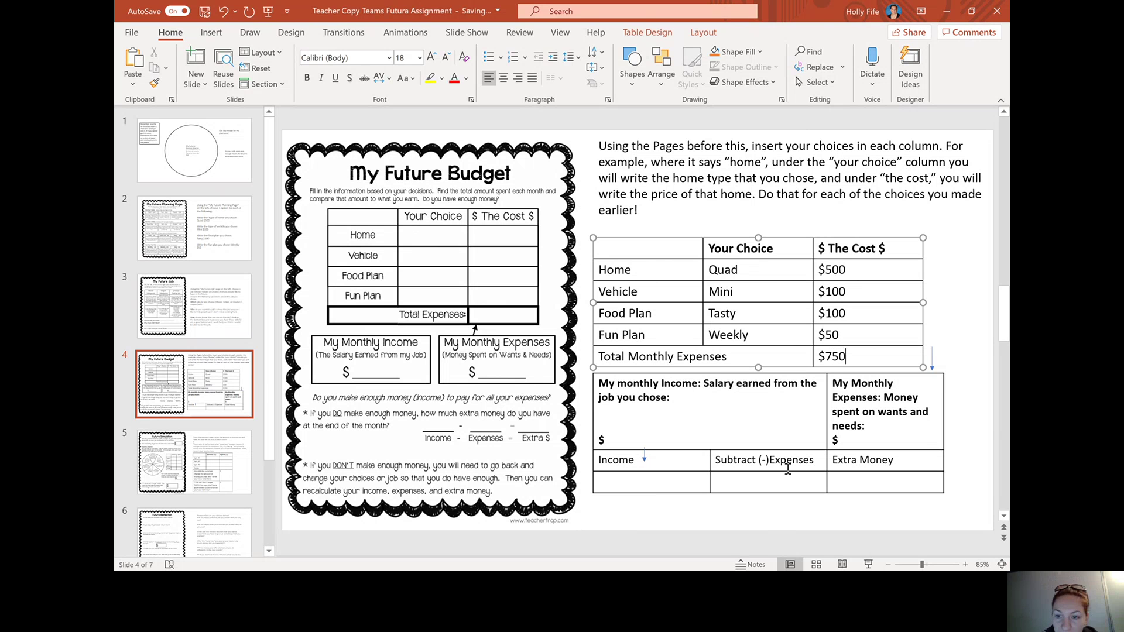
In the lower budget table, enter Helper with $600 as the monthly income and $750 as the monthly expenses.
left_click(751, 420)
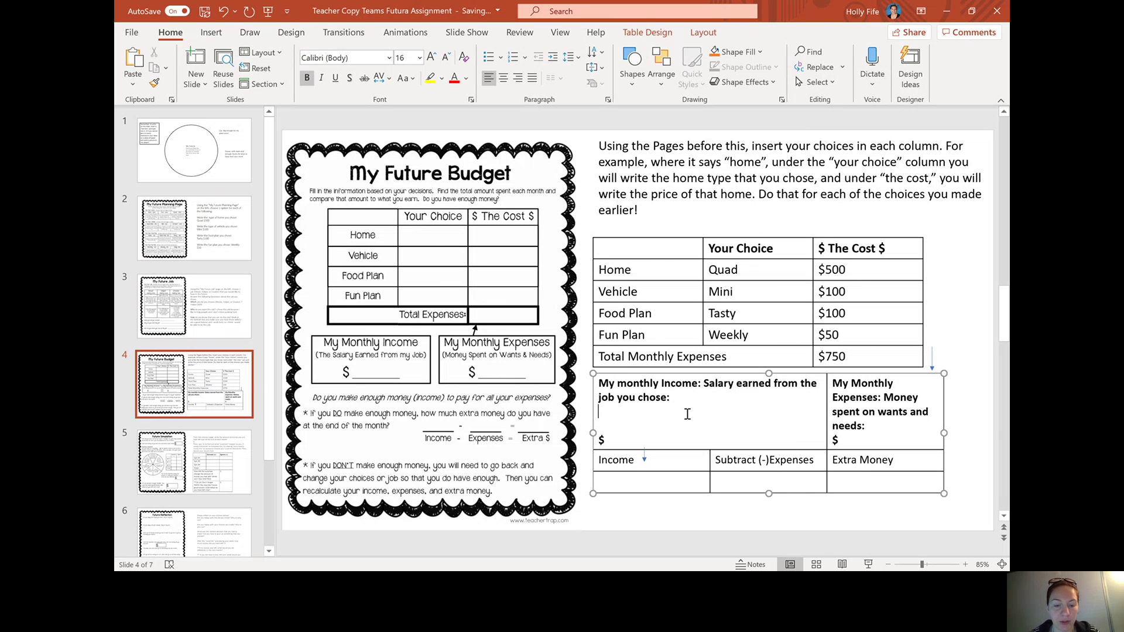
type("Helper")
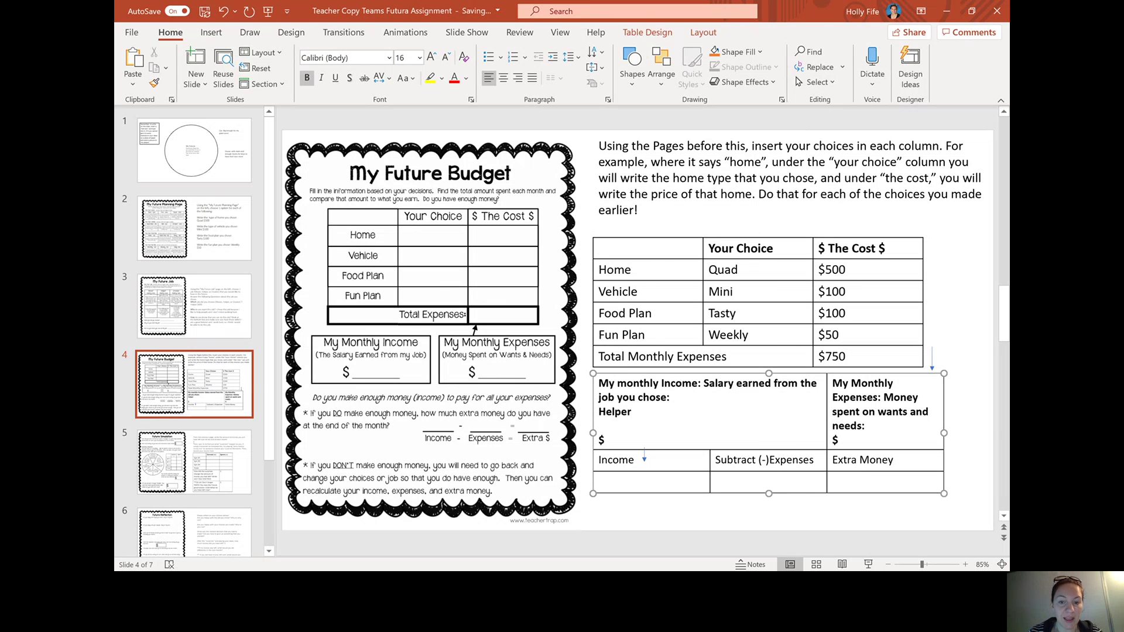
left_click(630, 442)
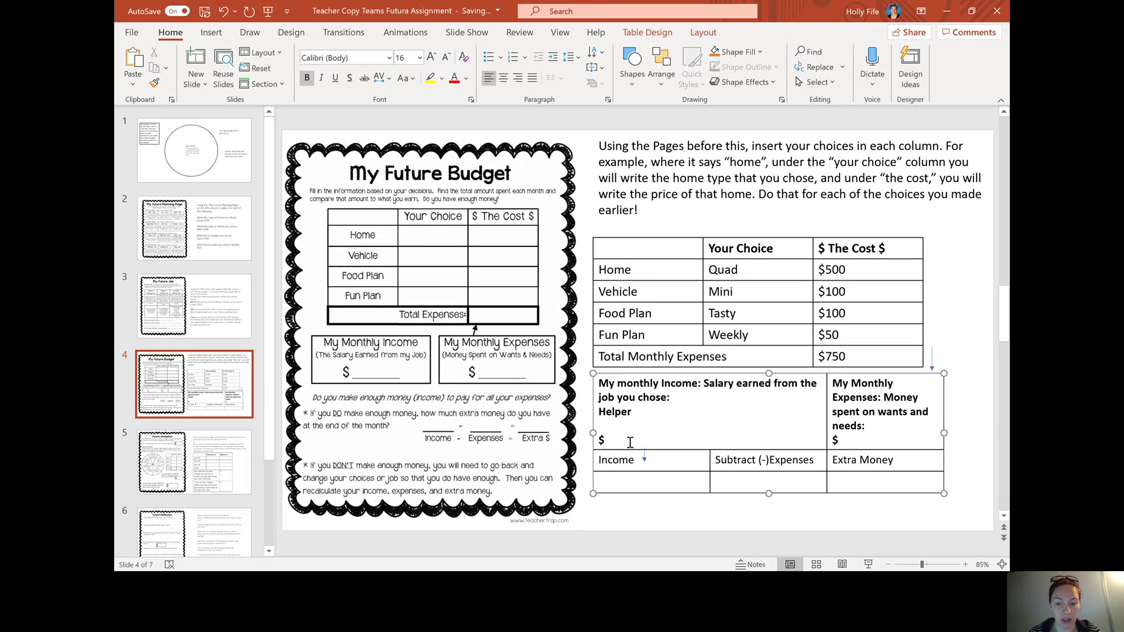
type("600")
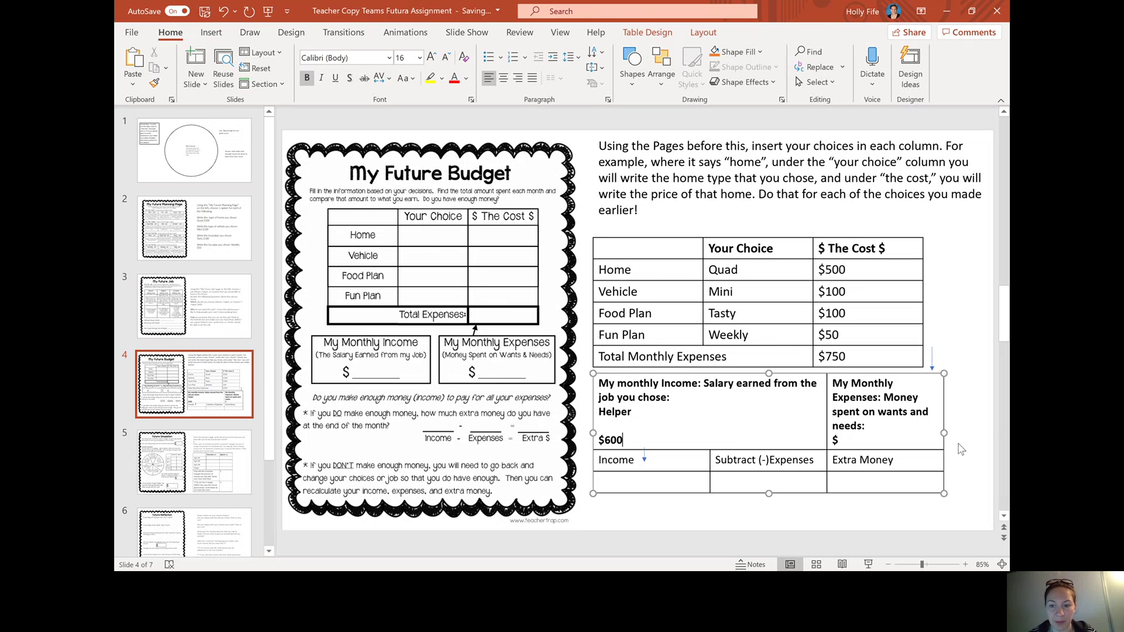
left_click(905, 448)
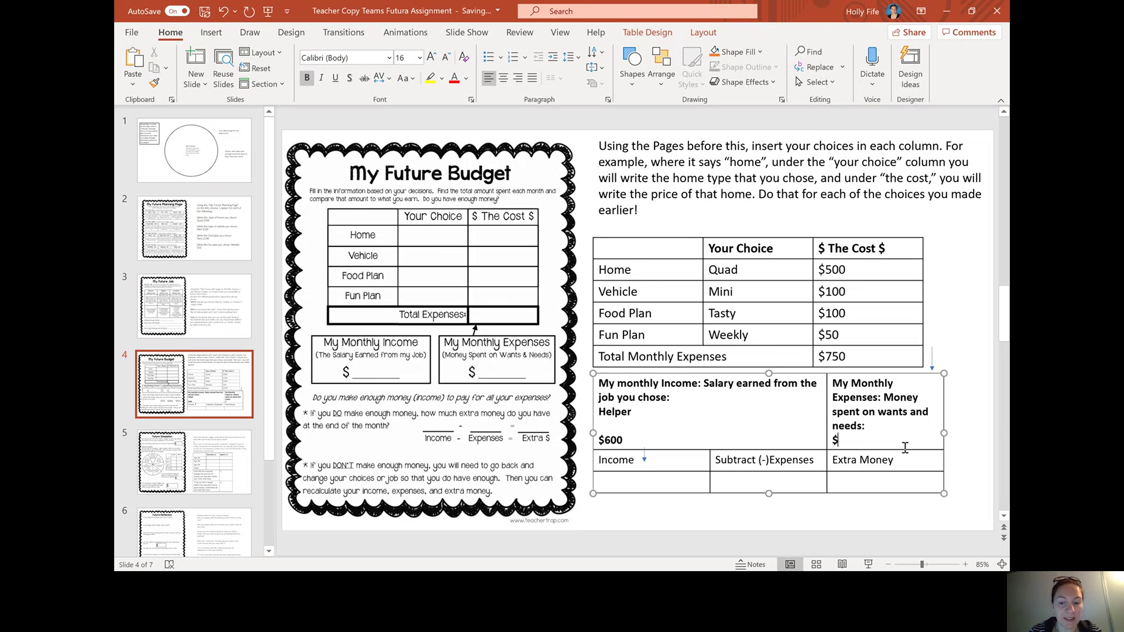
type("750")
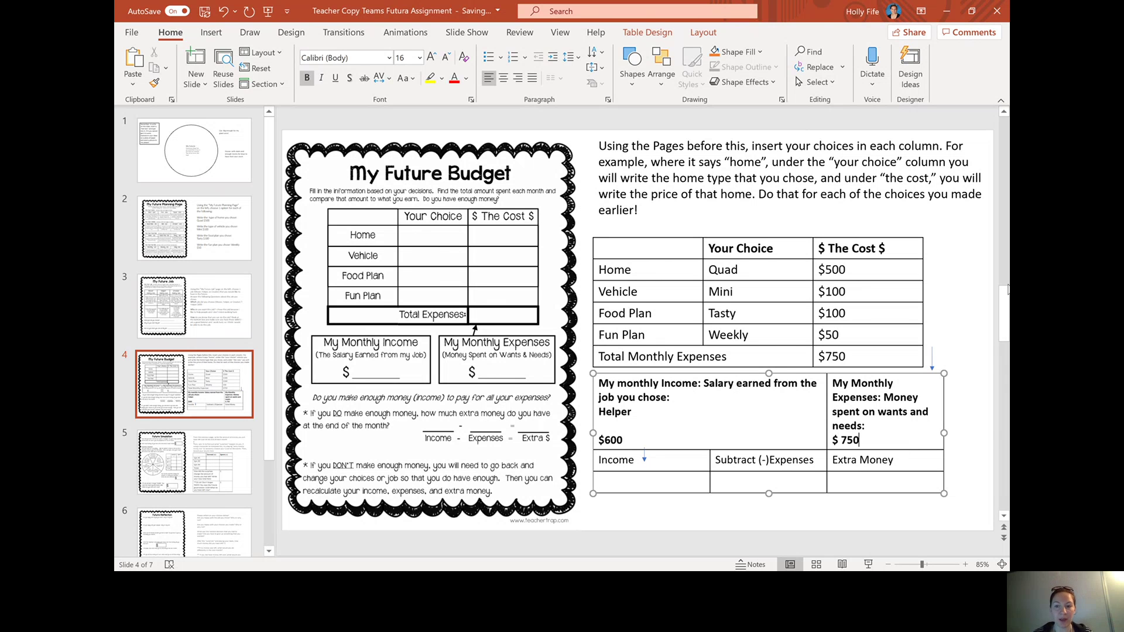
left_click_drag(1004, 316, 1004, 352)
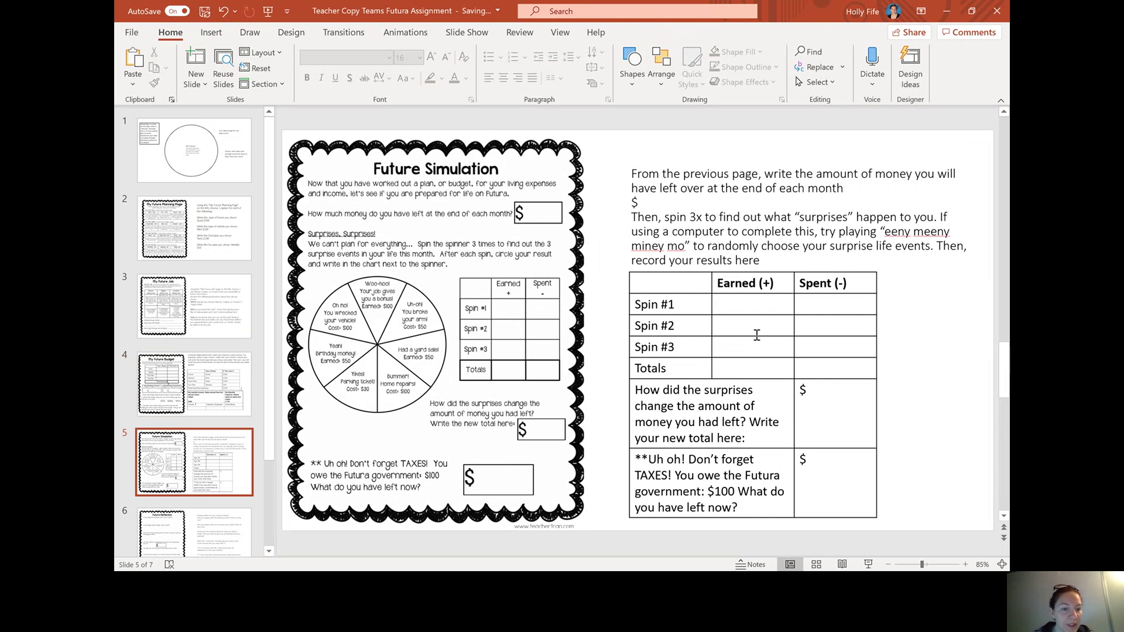
left_click(217, 376)
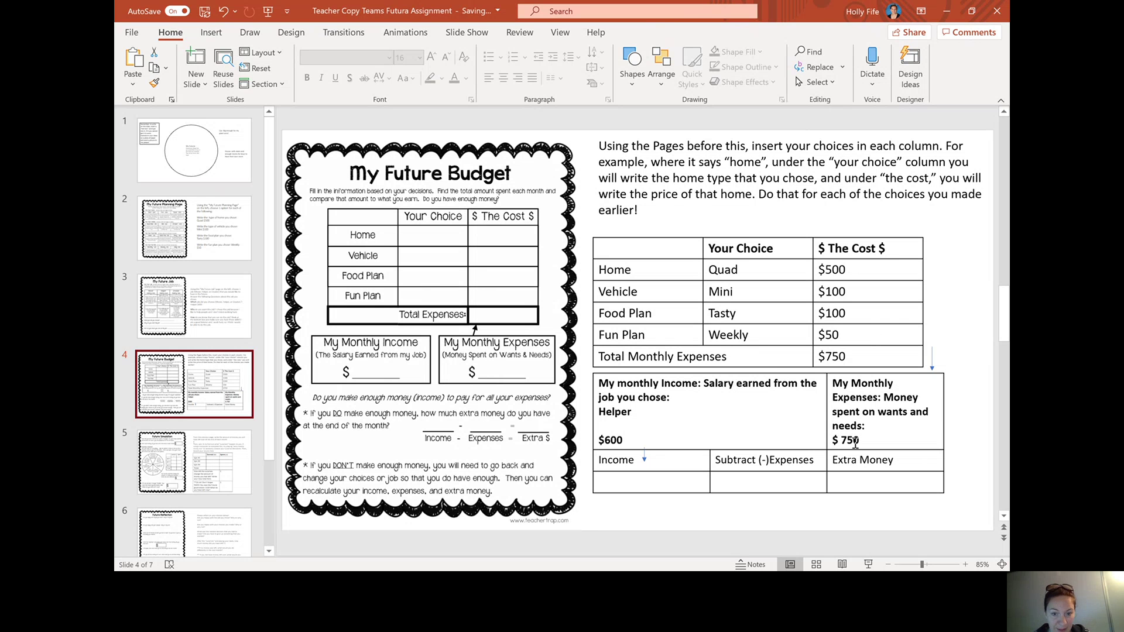
left_click(697, 440)
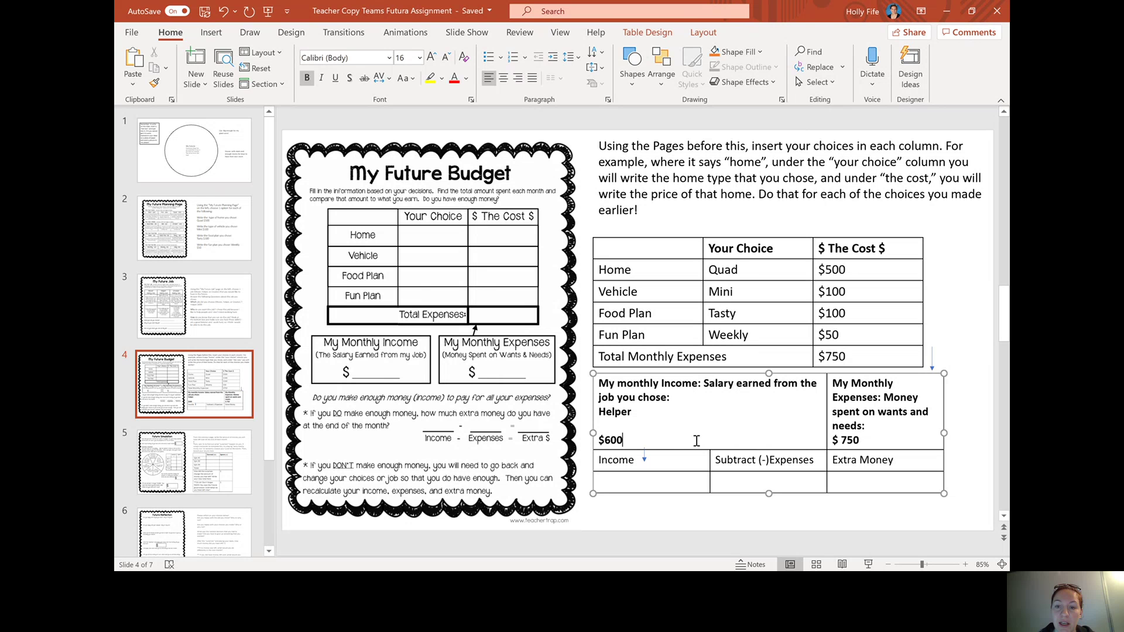
left_click(757, 268)
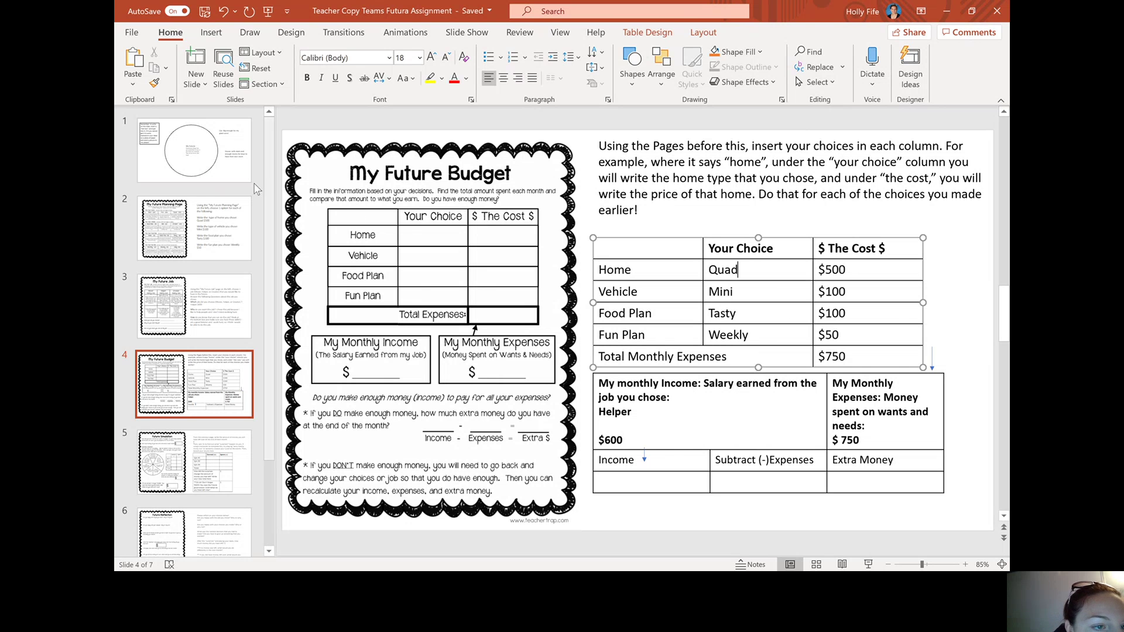
On the My Future Planning Page slide, change the chosen home to Pod with a price of $300.
left_click(217, 221)
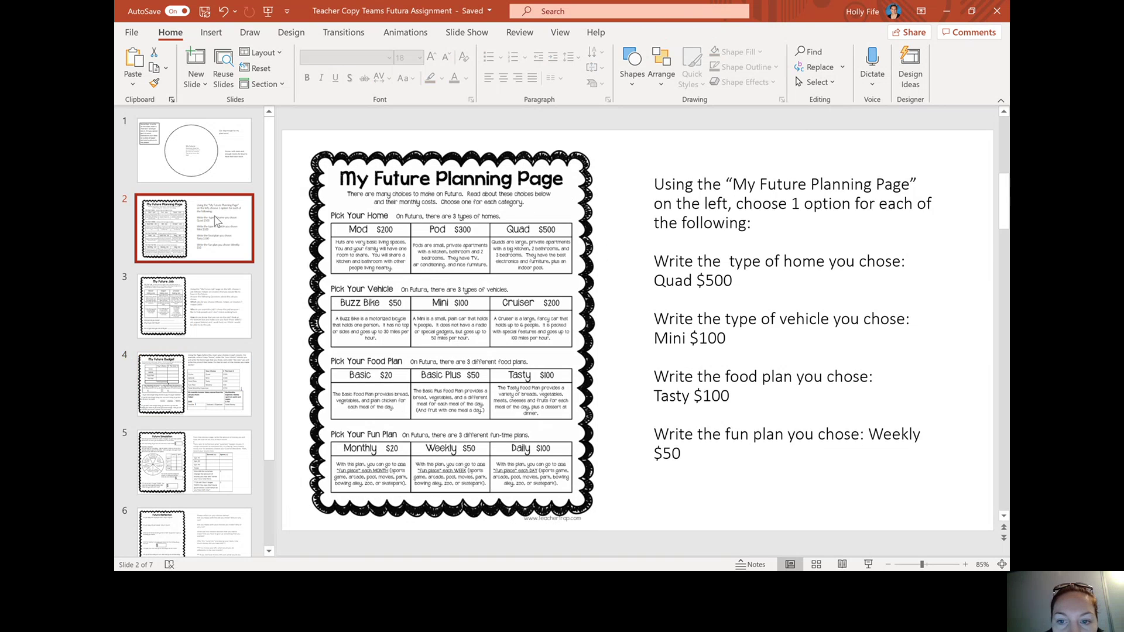
left_click(692, 279)
key("BackSpace")
key("BackSpace")
key("BackSpace")
key("BackSpace")
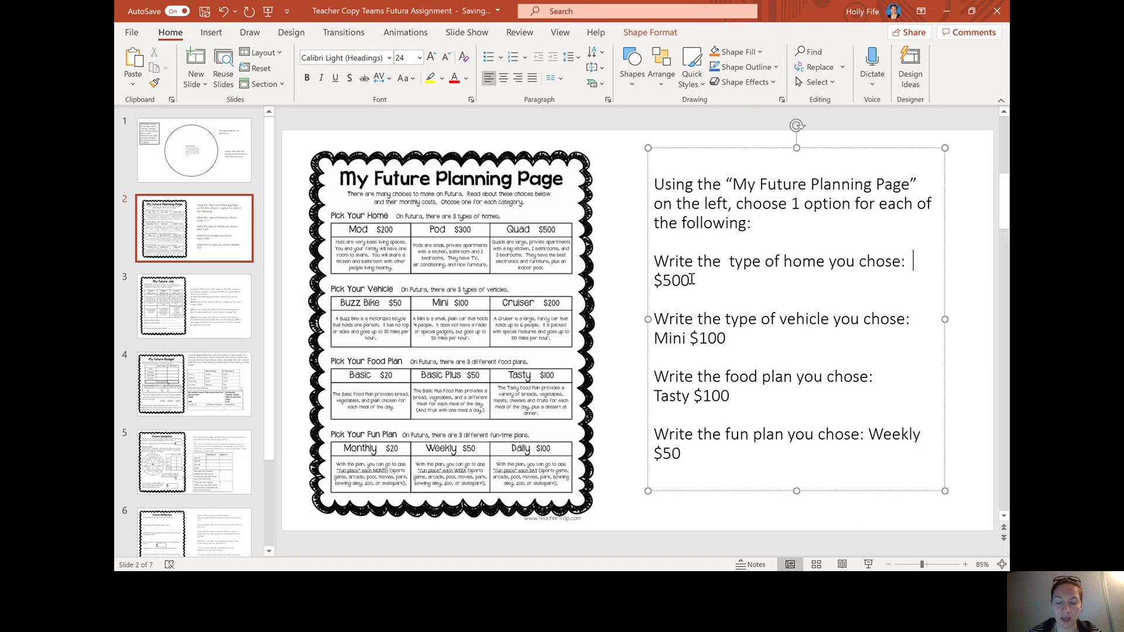
type("Pod")
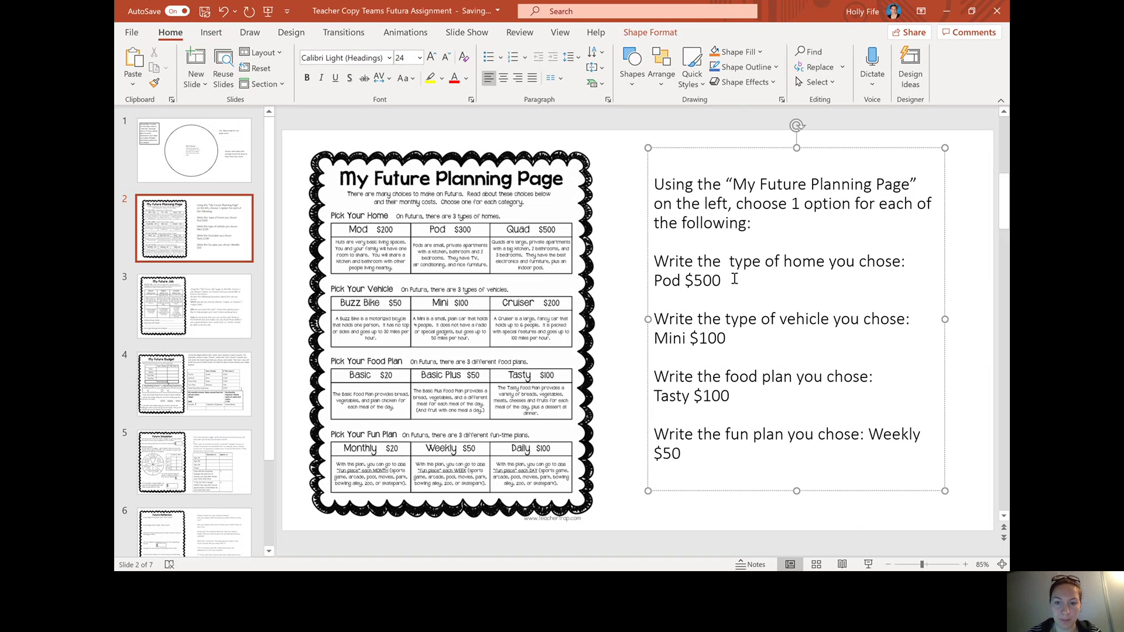
left_click(702, 283)
key("BackSpace")
type("3")
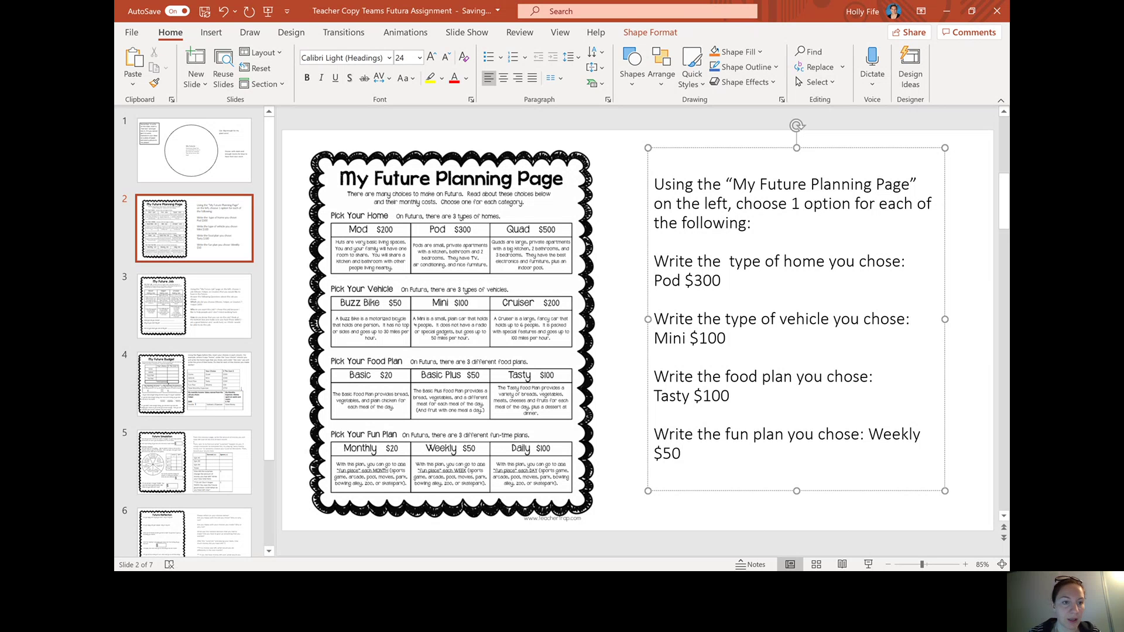
On the My Future Budget slide, change the Home row to Pod with a cost of $300.
left_click(213, 403)
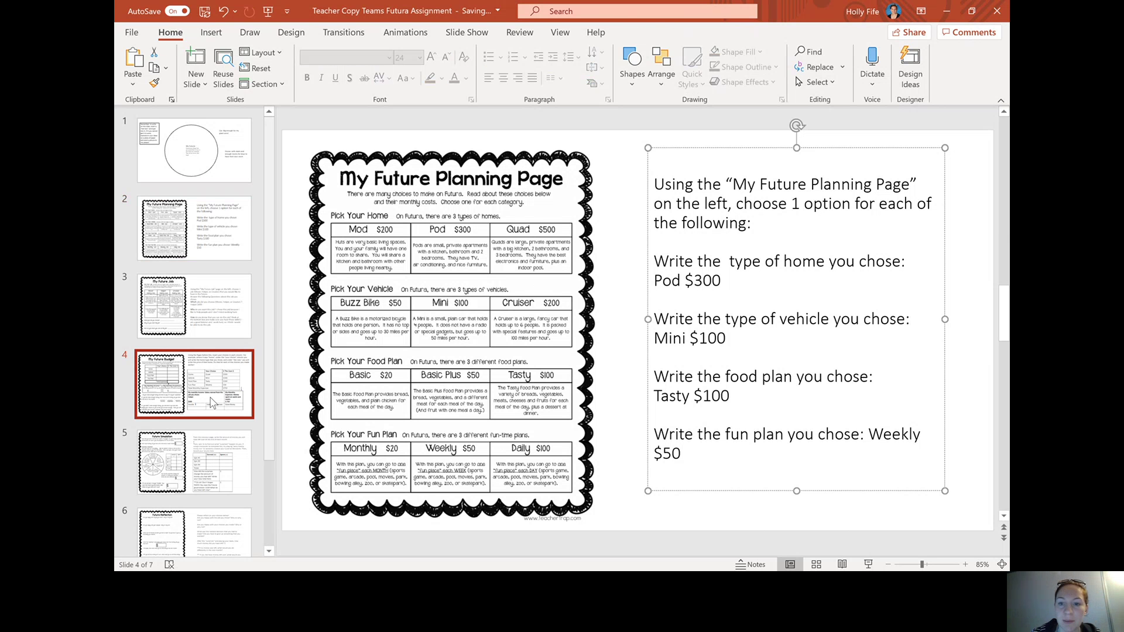
left_click(788, 275)
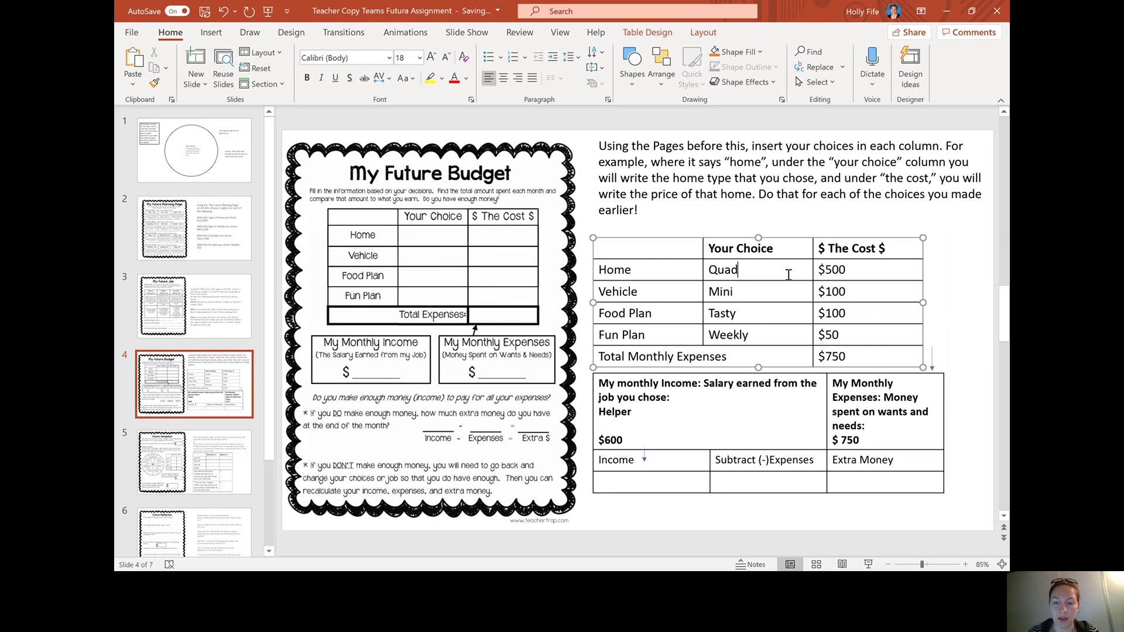
key("BackSpace")
key("BackSpace")
key("BackSpace")
key("BackSpace")
type("Pod")
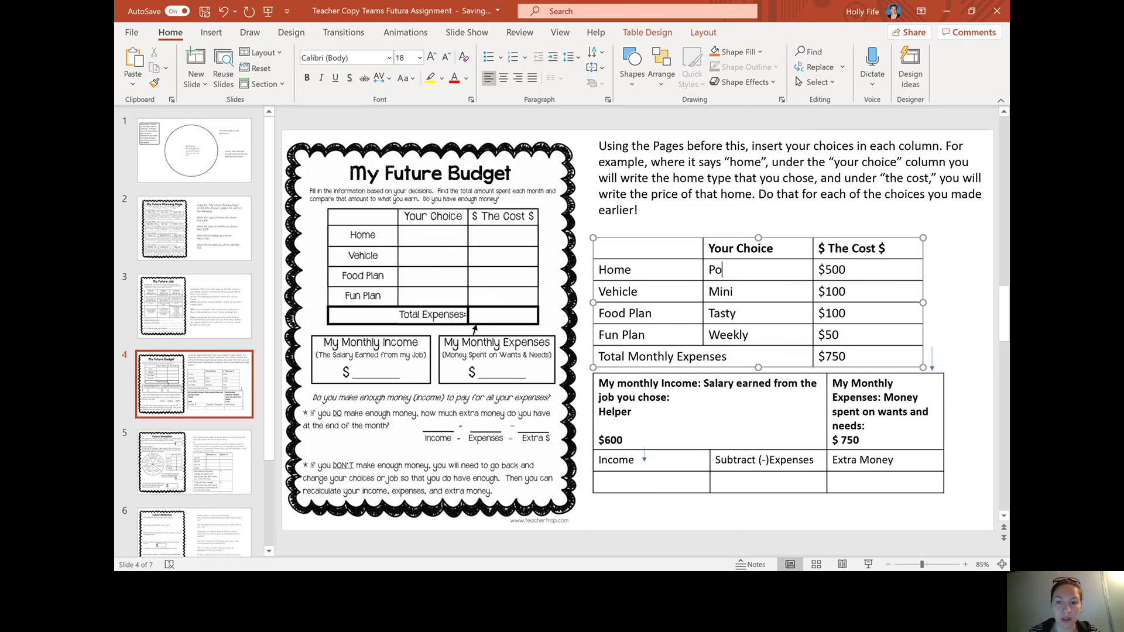
left_click(866, 280)
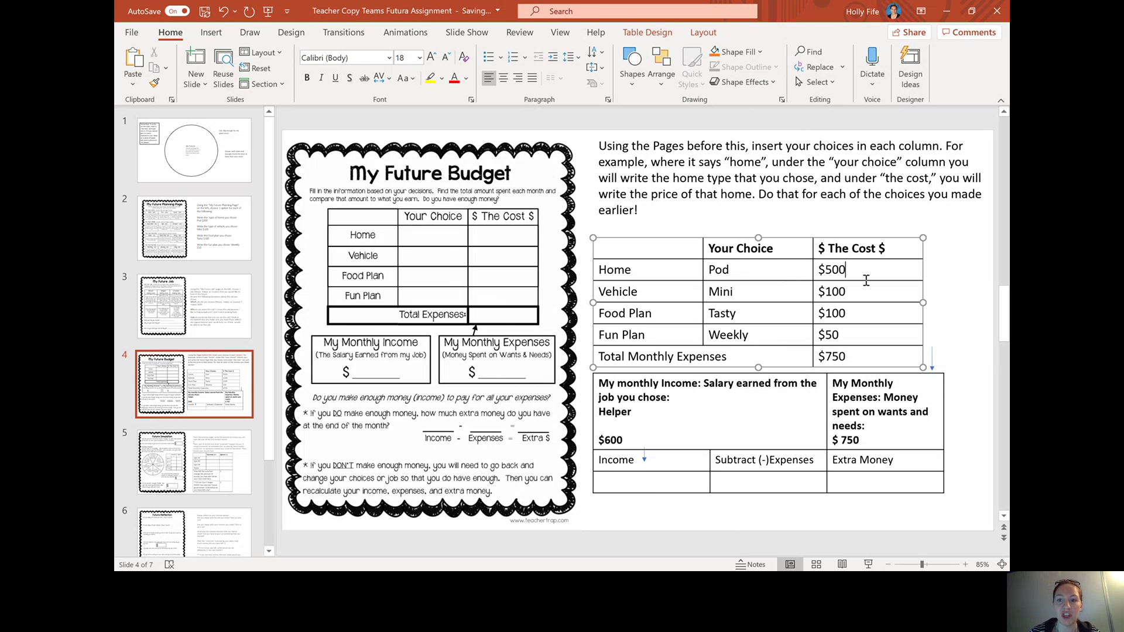
key("BackSpace")
key("BackSpace")
key("BackSpace")
type("300")
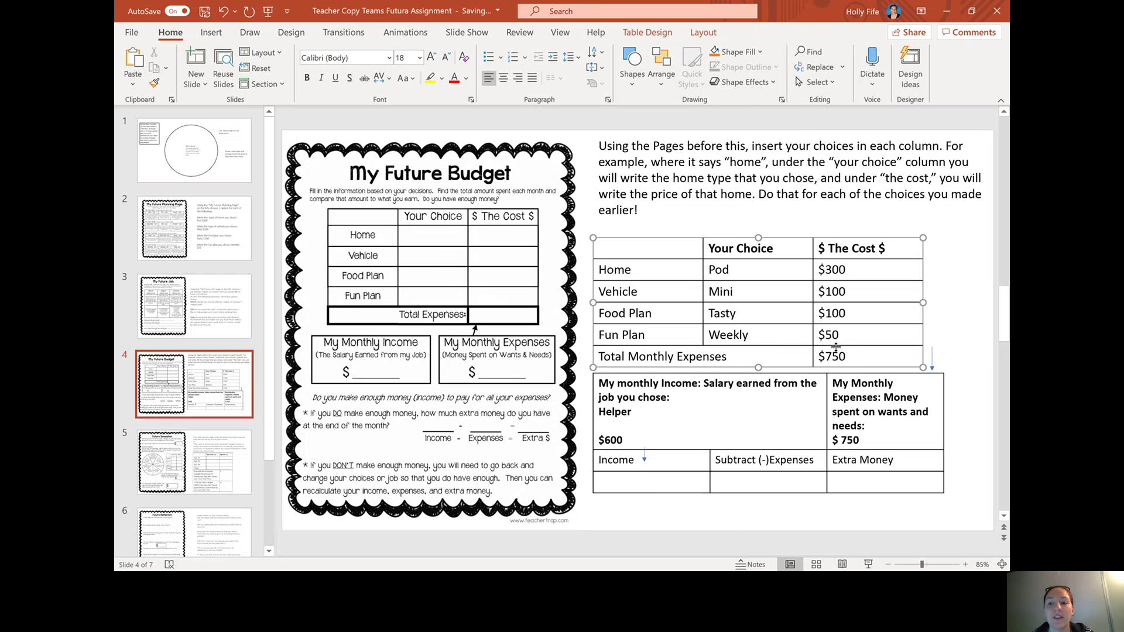
Set the Total Monthly Expenses in the upper budget table to $550.
left_click(862, 360)
key("BackSpace")
key("BackSpace")
key("BackSpace")
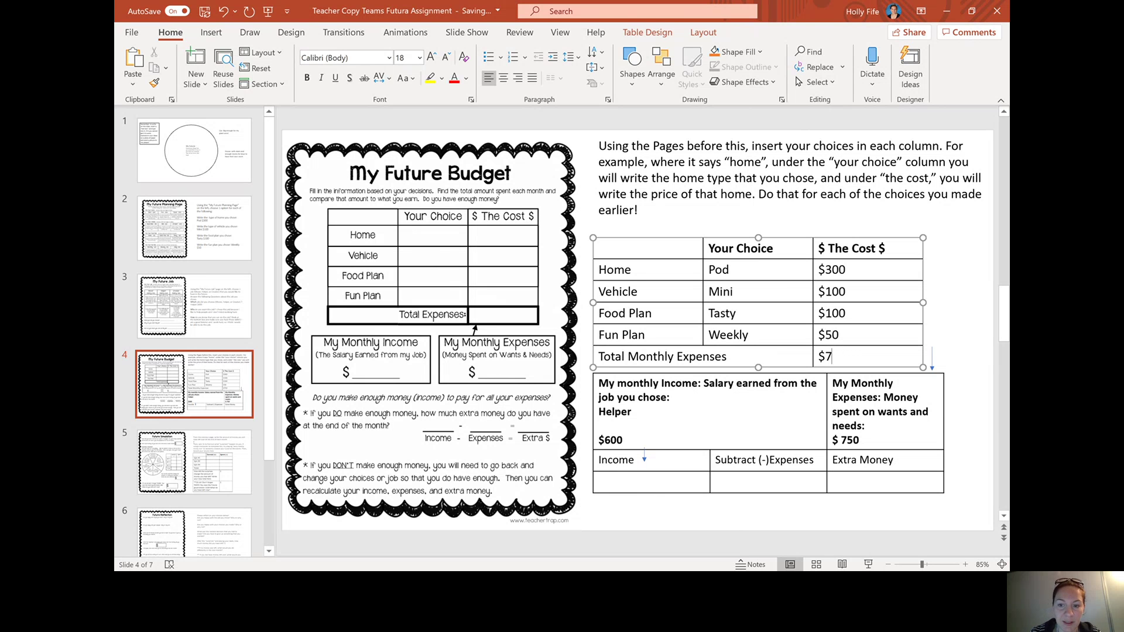
type("550")
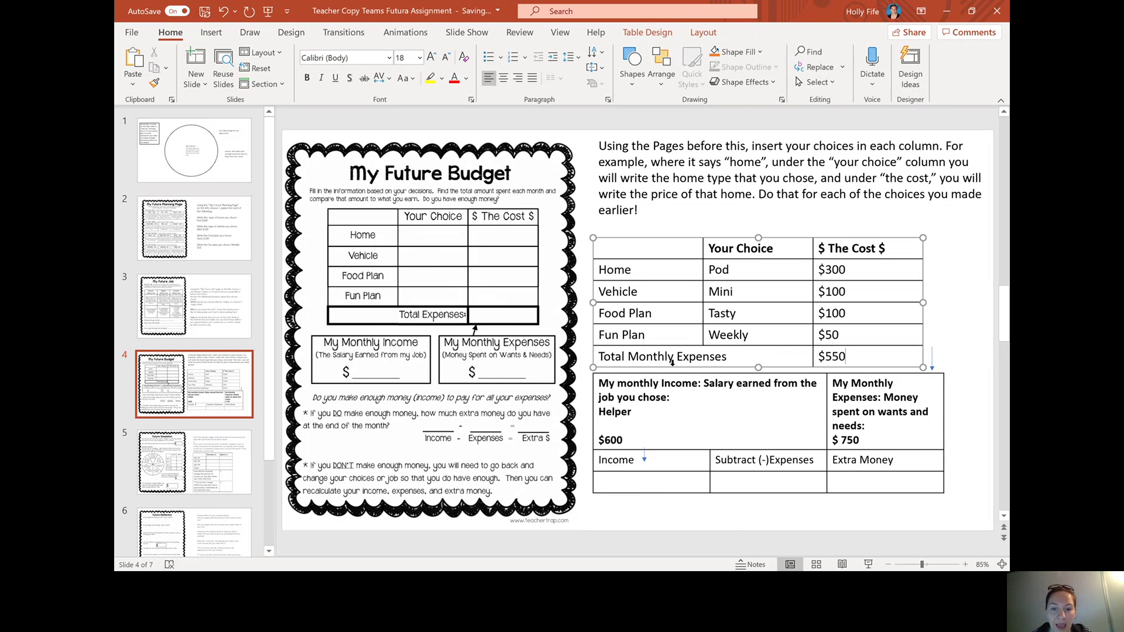
Set the My Monthly Expenses amount in the lower budget table to $550.
left_click(863, 442)
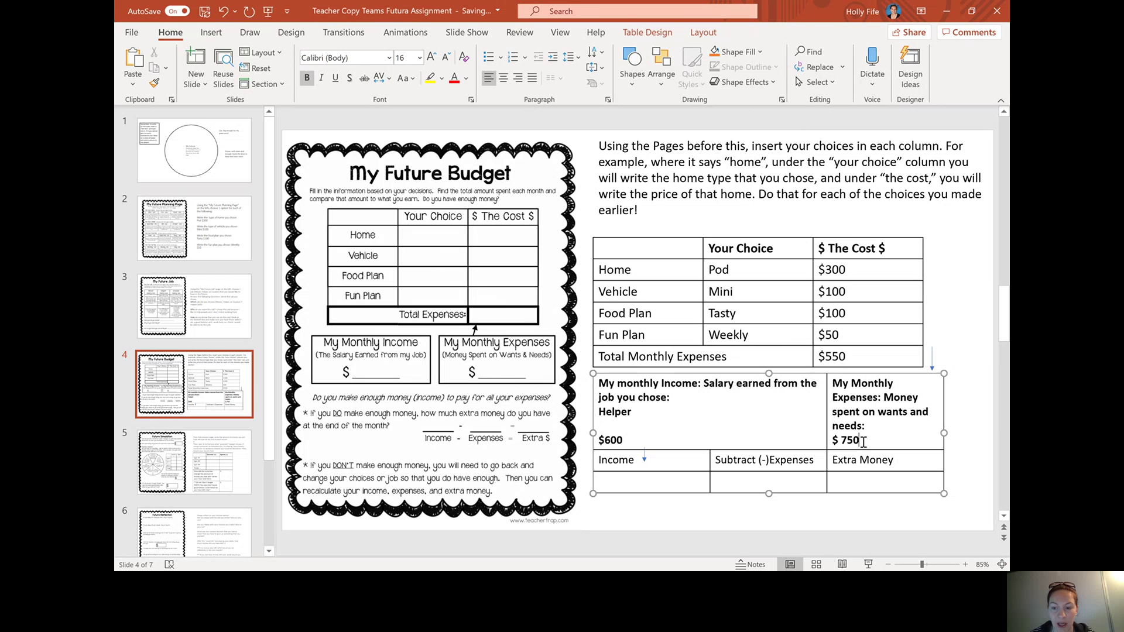
key("BackSpace")
key("BackSpace")
key("BackSpace")
key("BackSpace")
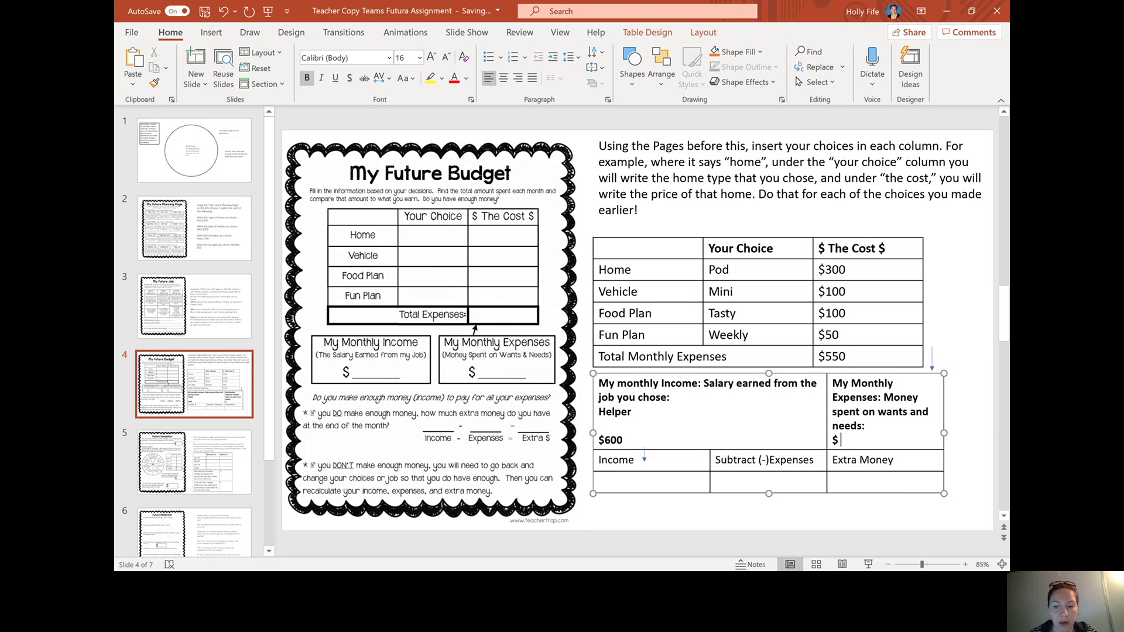
type("500")
key("BackSpace")
key("BackSpace")
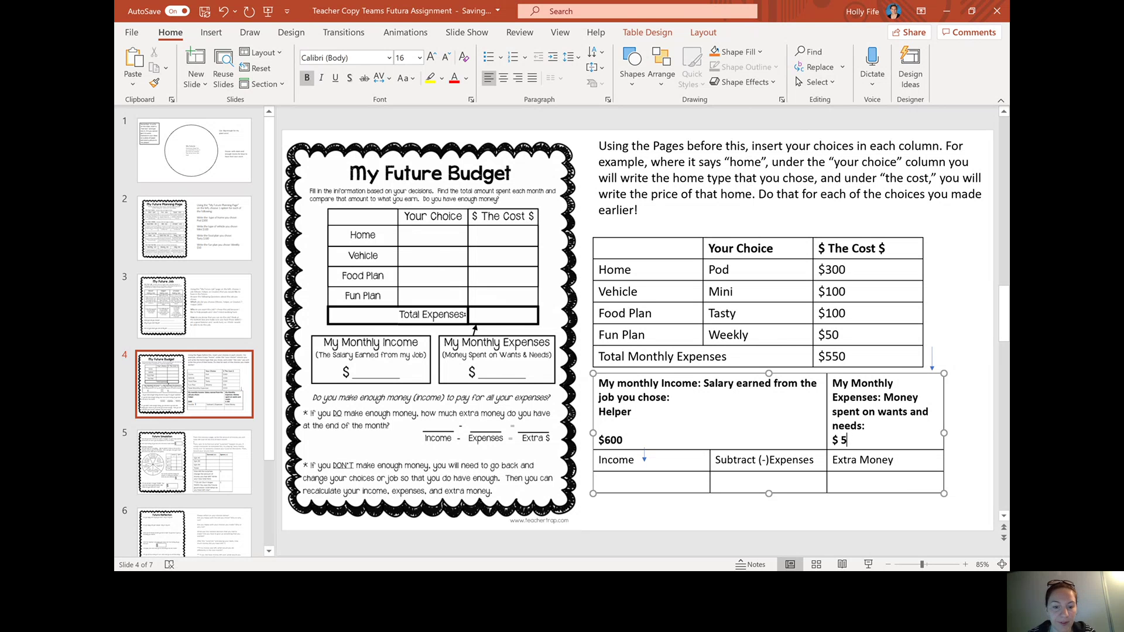
type("50")
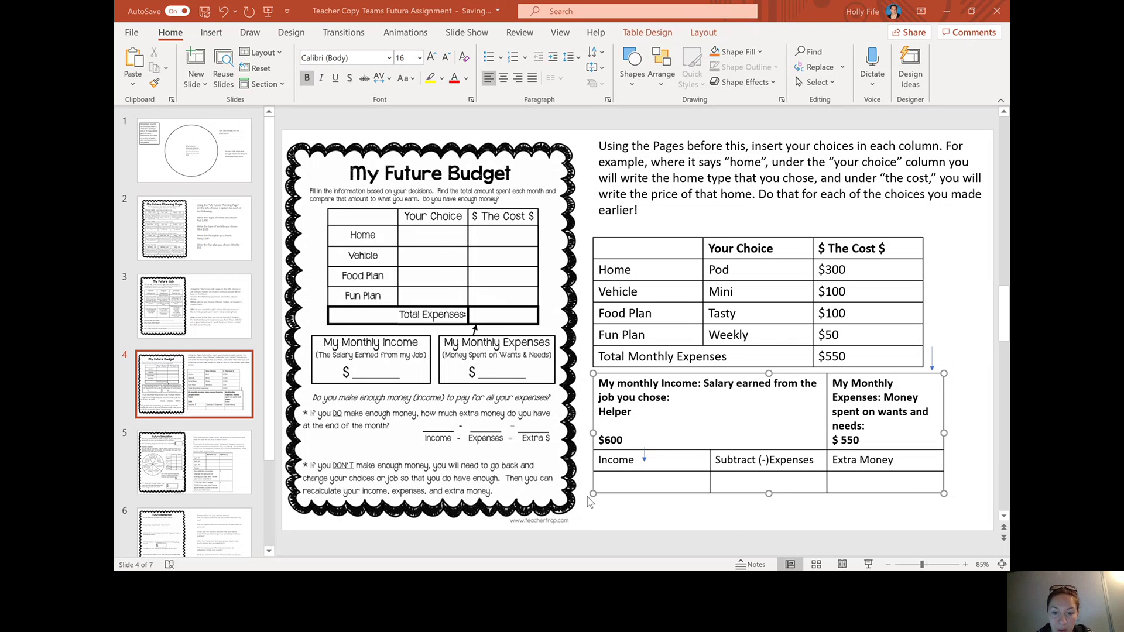
Fill in the last row of the lower budget table with $600 under Income and $550 under Subtract (-)Expenses.
left_click(625, 481)
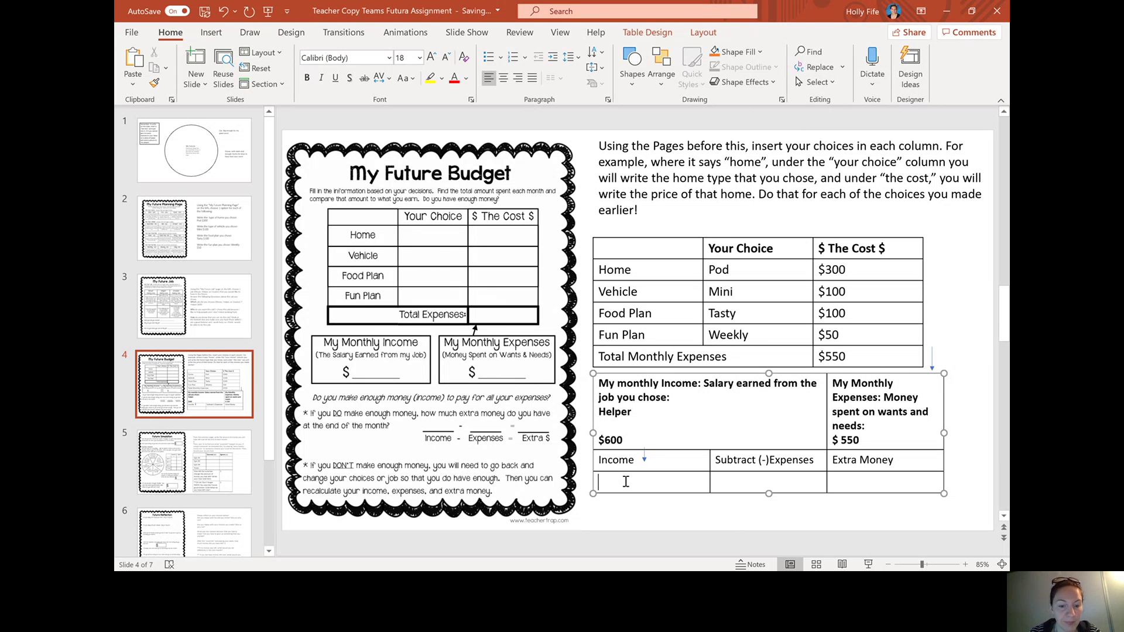
type("600")
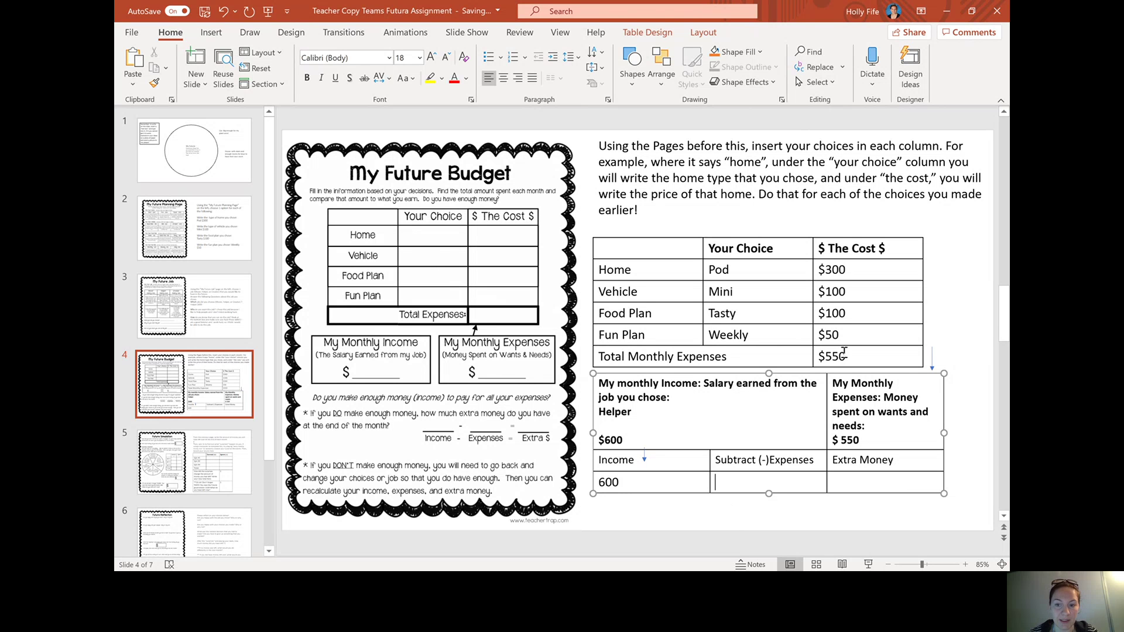
type("50")
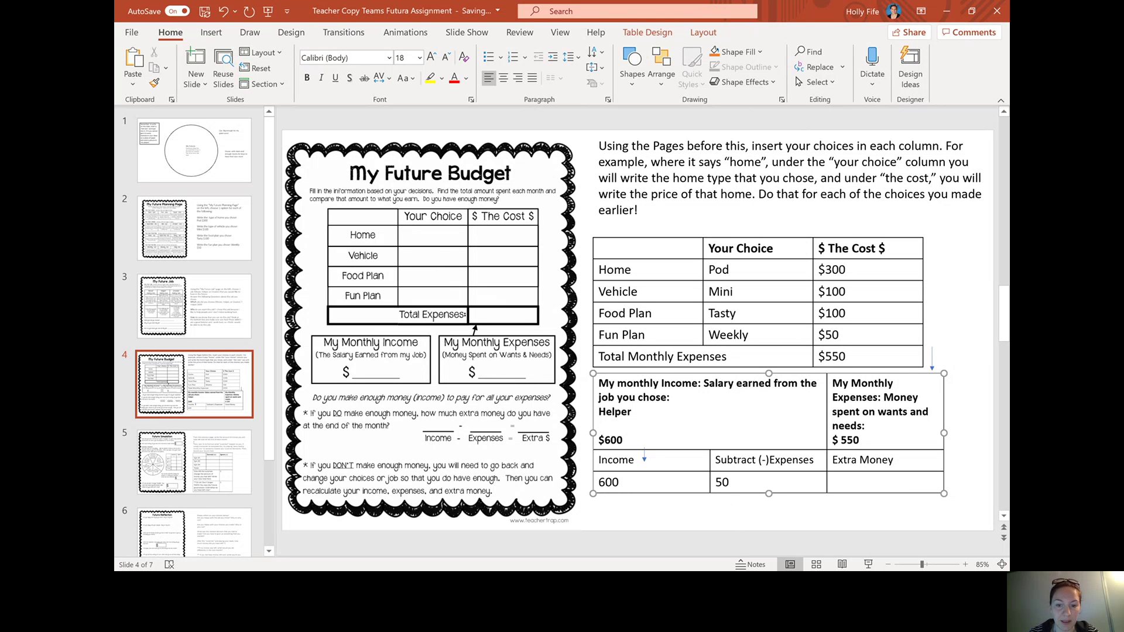
key("BackSpace")
type("50")
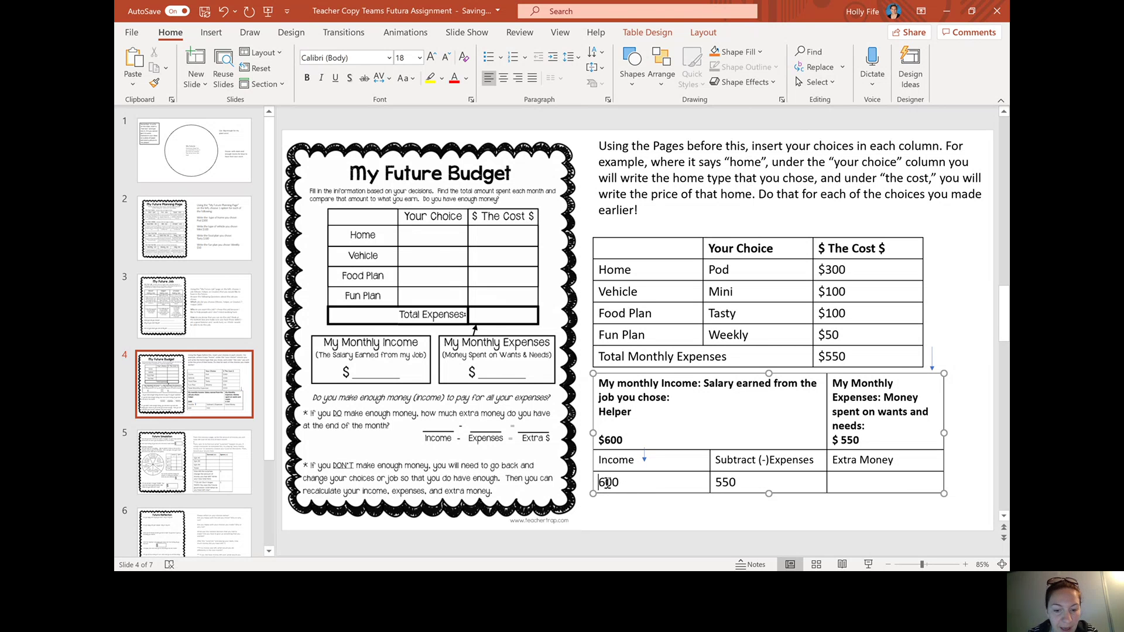
type("$")
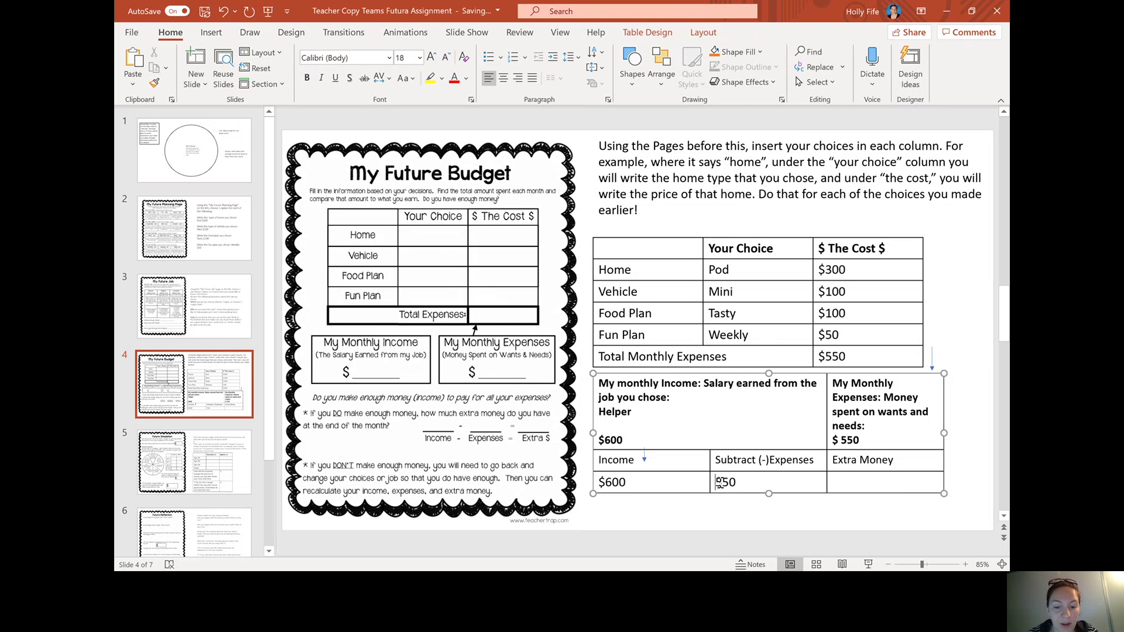
left_click(718, 482)
type("$")
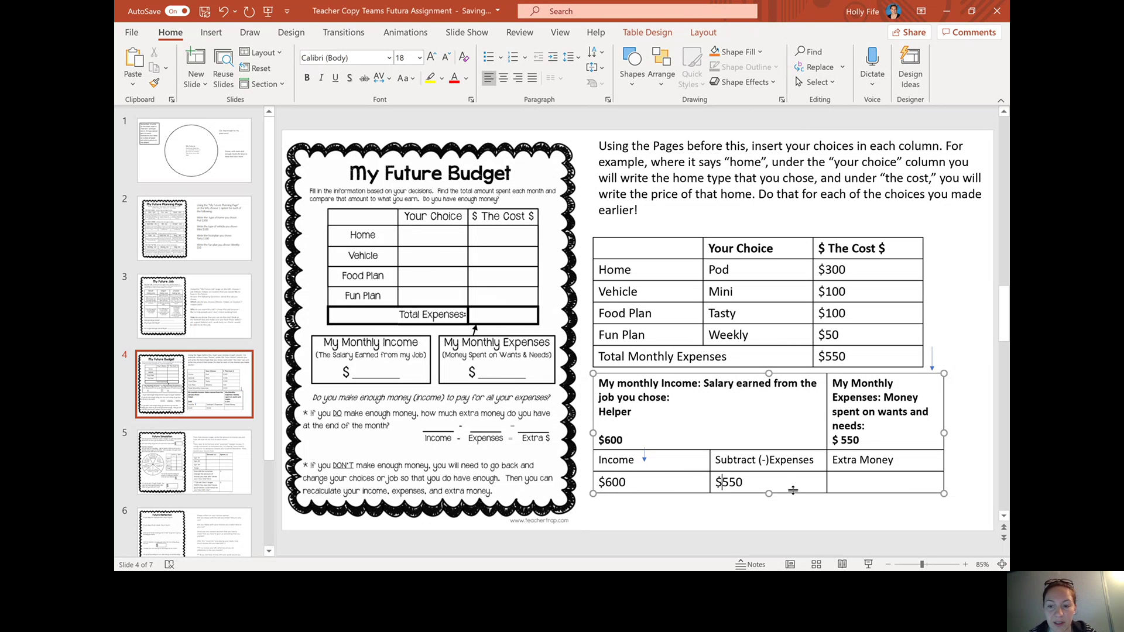
Enter $50 under Extra Money in the last row of the lower budget table.
left_click(859, 485)
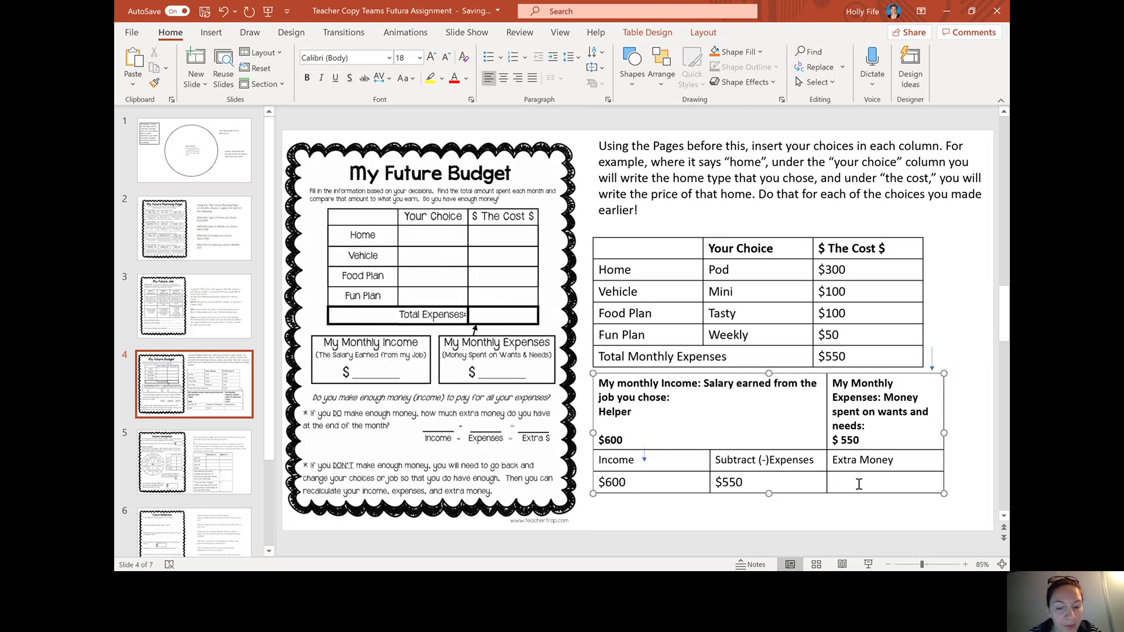
type("$5")
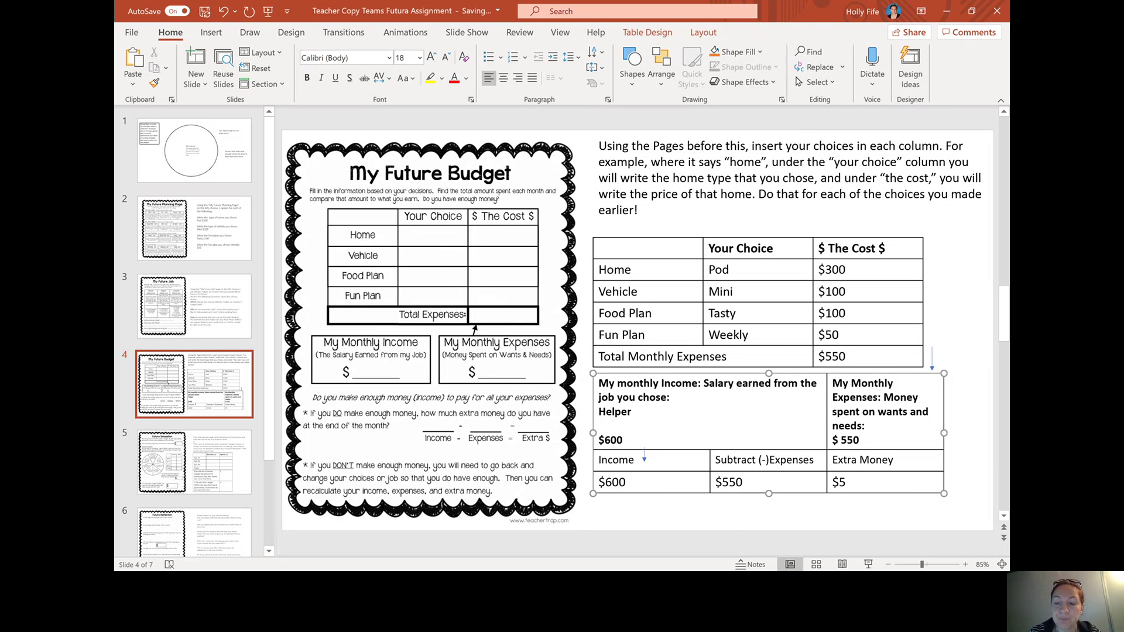
type("0")
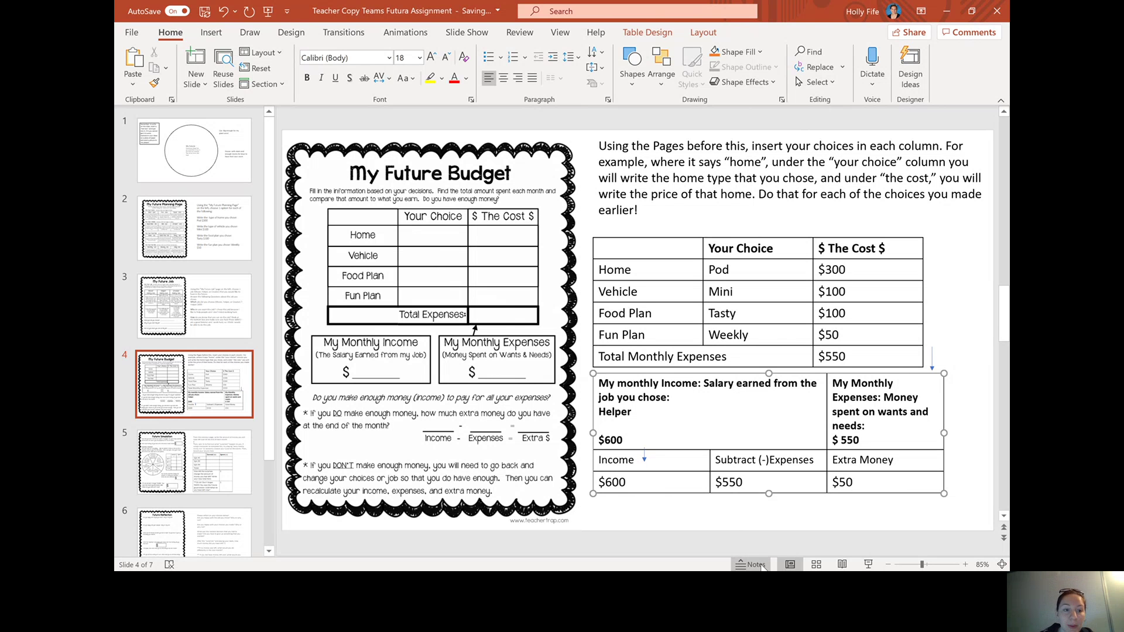